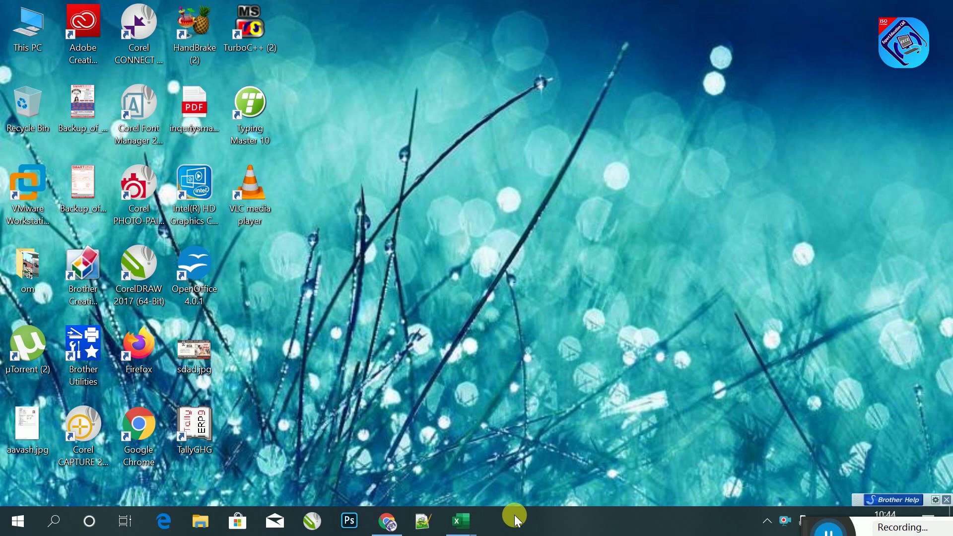
# Bring the product Data.xlsx workbook to the front from the Excel taskbar preview.
pyautogui.click(461, 521)
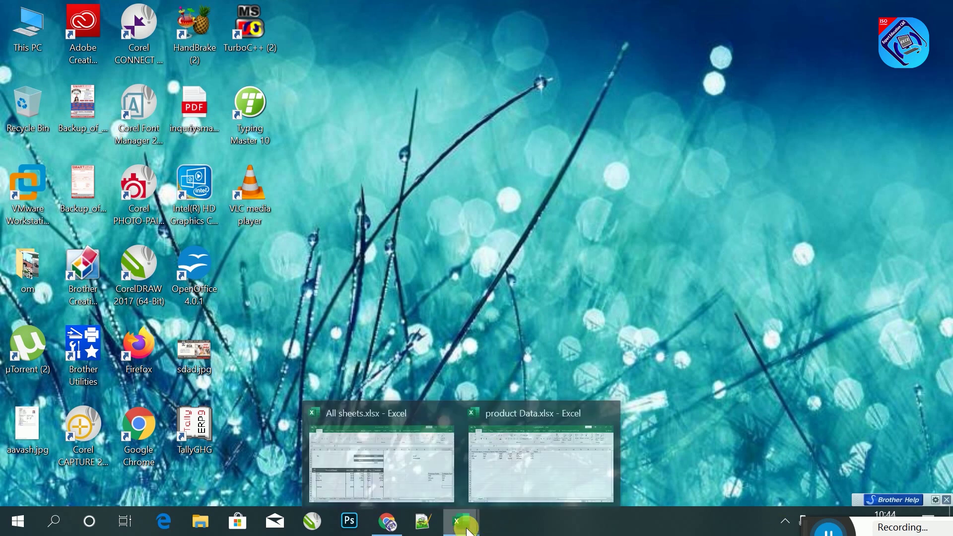
pyautogui.click(520, 464)
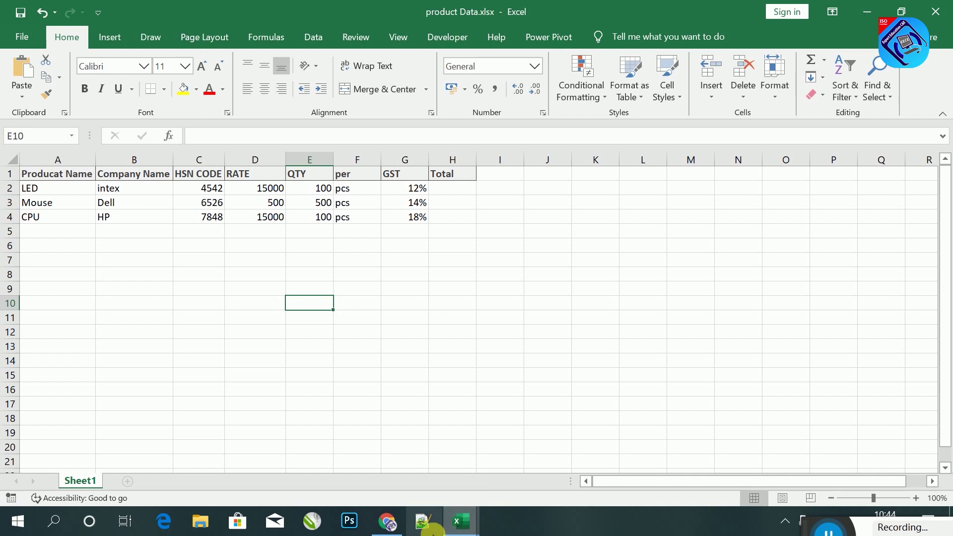
# Switch to All sheets.xlsx and scroll the Invoice format sheet to view the invoice and product table.
pyautogui.moveTo(462, 522)
pyautogui.click(380, 468)
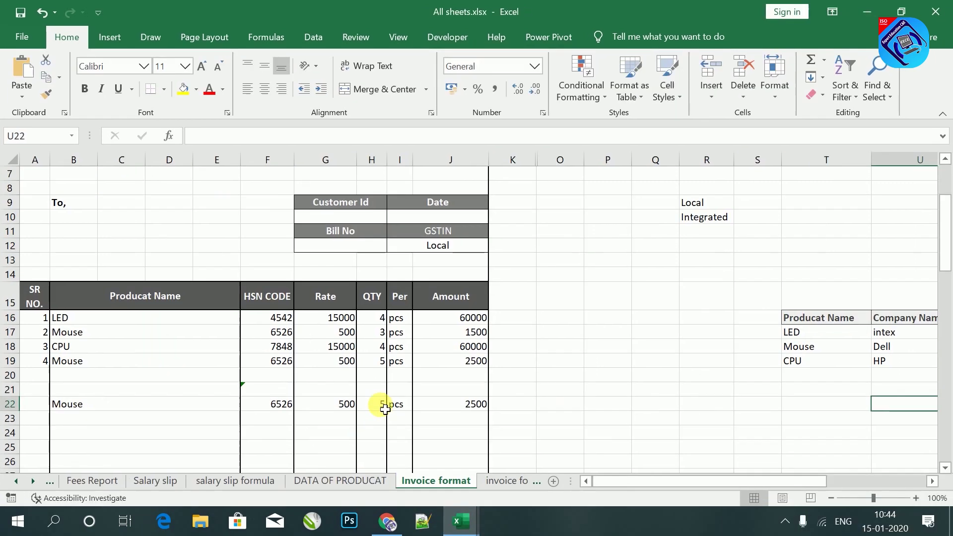
pyautogui.click(575, 391)
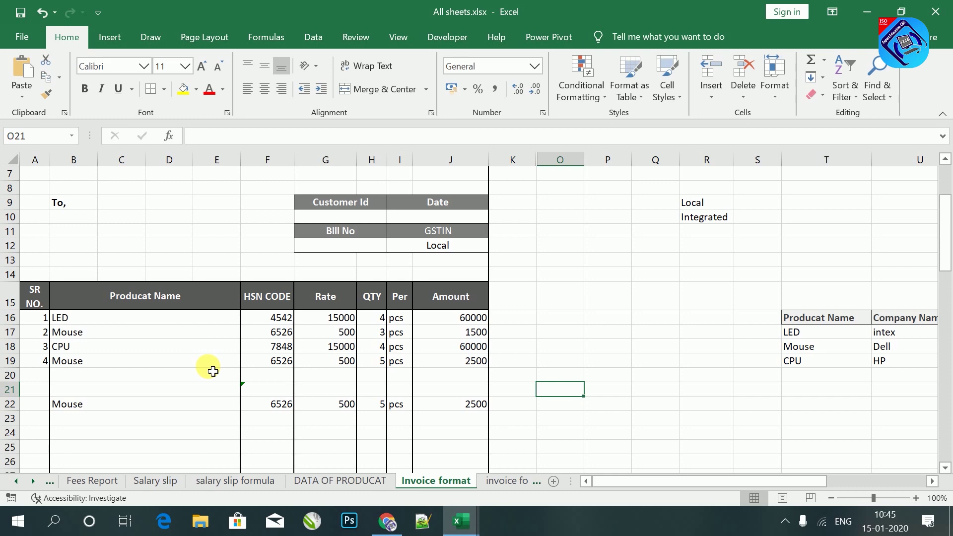
pyautogui.scroll(2, 400, 387)
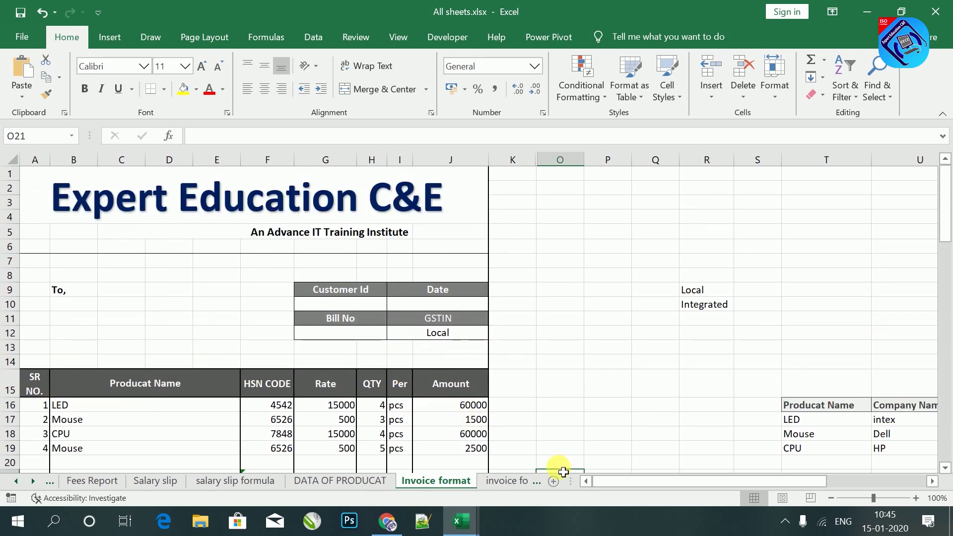
pyautogui.moveTo(629, 482); pyautogui.dragTo(686, 489)
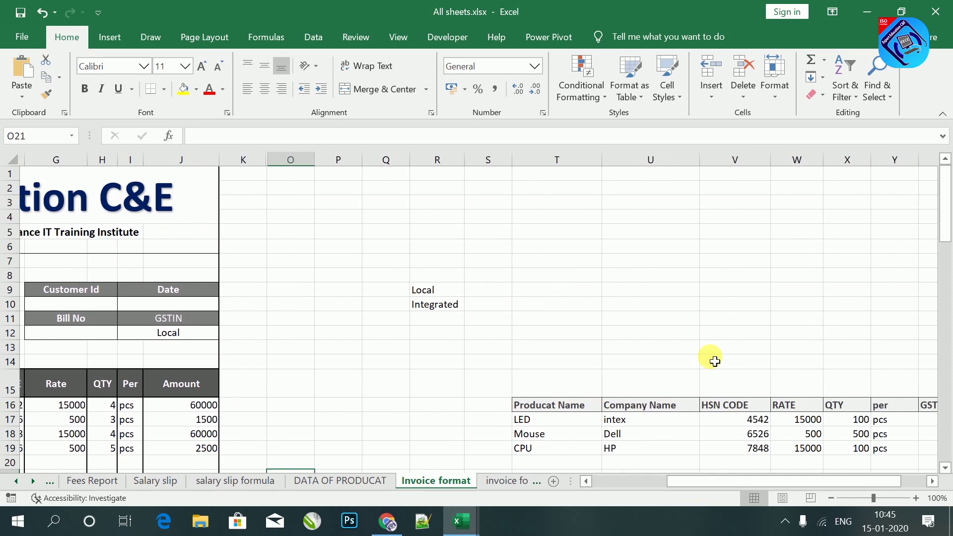
pyautogui.scroll(-2, 713, 357)
pyautogui.moveTo(741, 477)
pyautogui.mouseDown()
pyautogui.moveTo(764, 482)
pyautogui.moveTo(678, 481)
pyautogui.mouseUp()
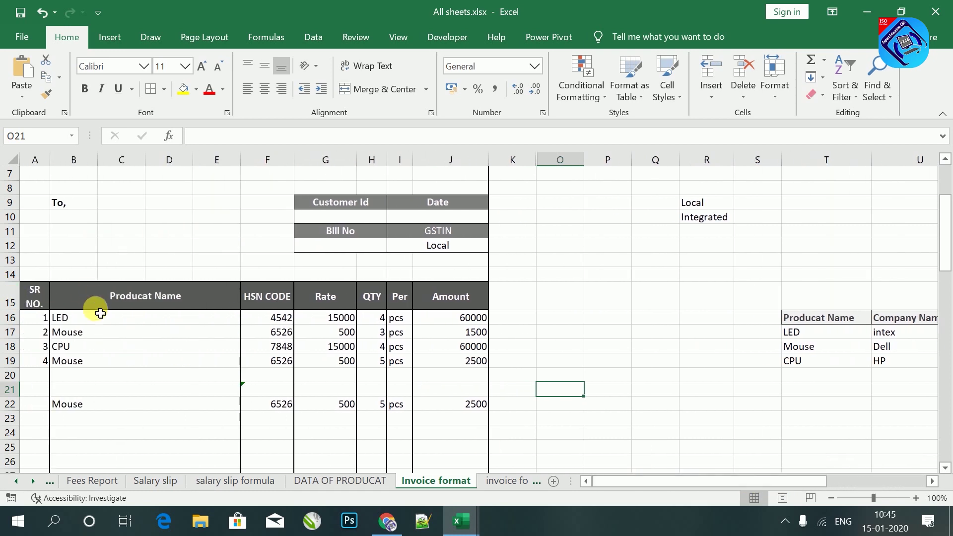
# Clear the existing formula from the HSN CODE cell F16.
pyautogui.click(100, 321)
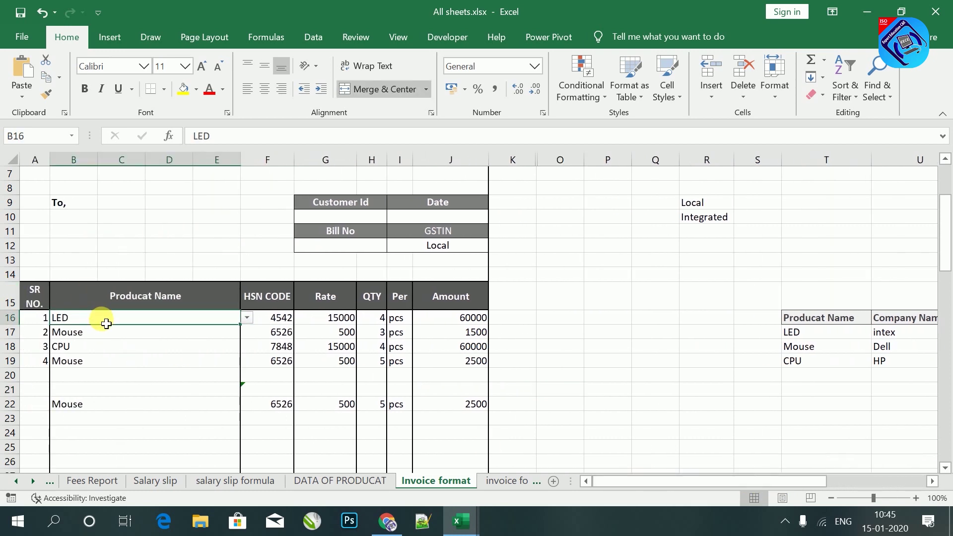
pyautogui.click(271, 321)
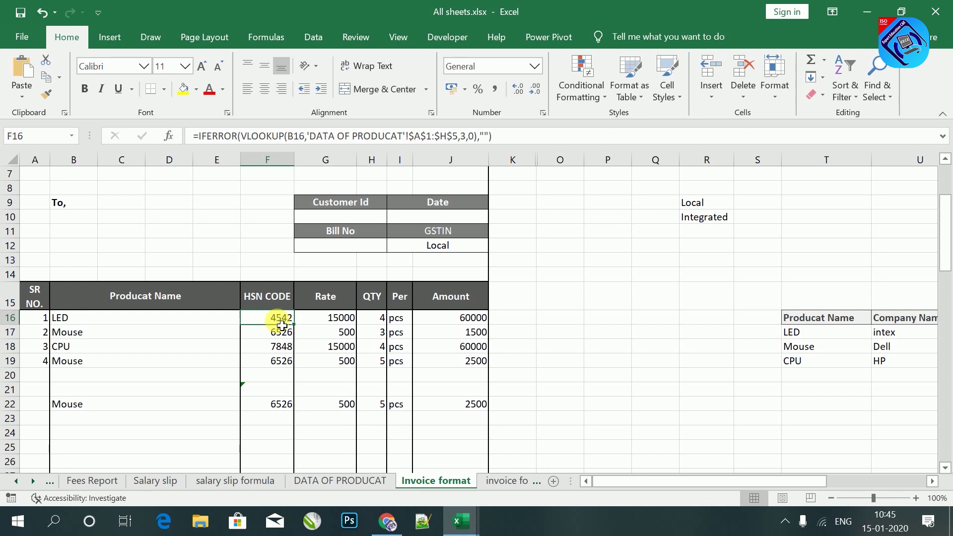
pyautogui.press('Delete')
pyautogui.press('Down')
pyautogui.press('Up')
# Enter =VLOOKUP(B16,T16:AA19,3,0) in F16 so it returns HSN code 4542.
pyautogui.write('=')
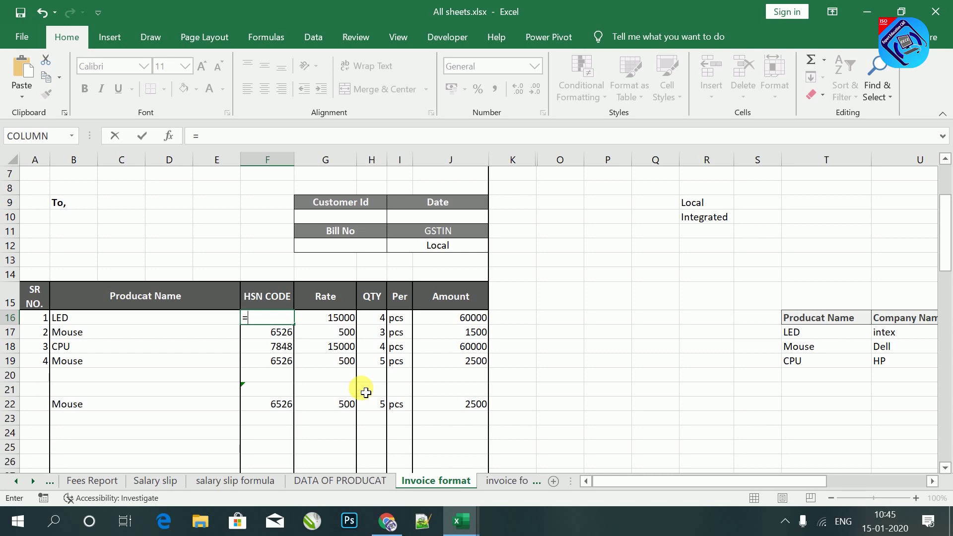
pyautogui.write('v')
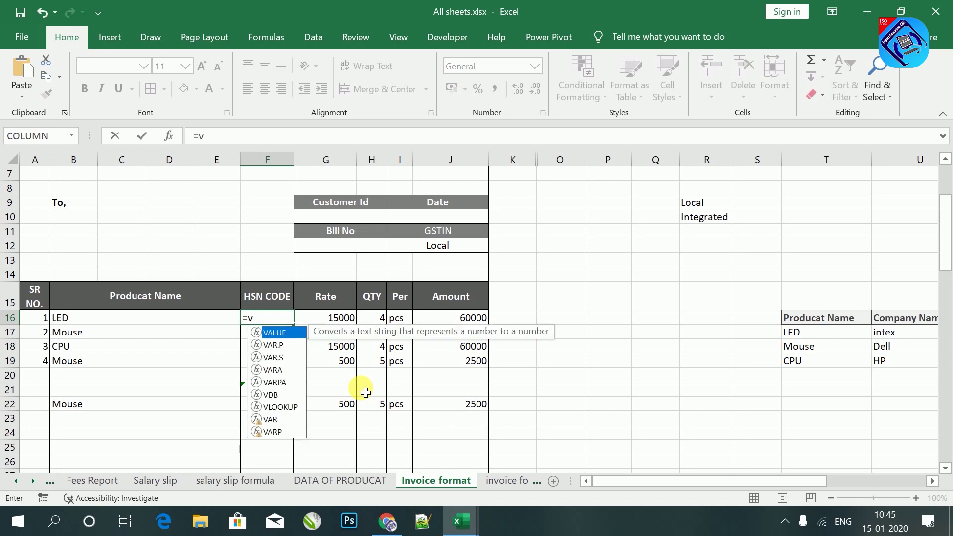
pyautogui.write('l')
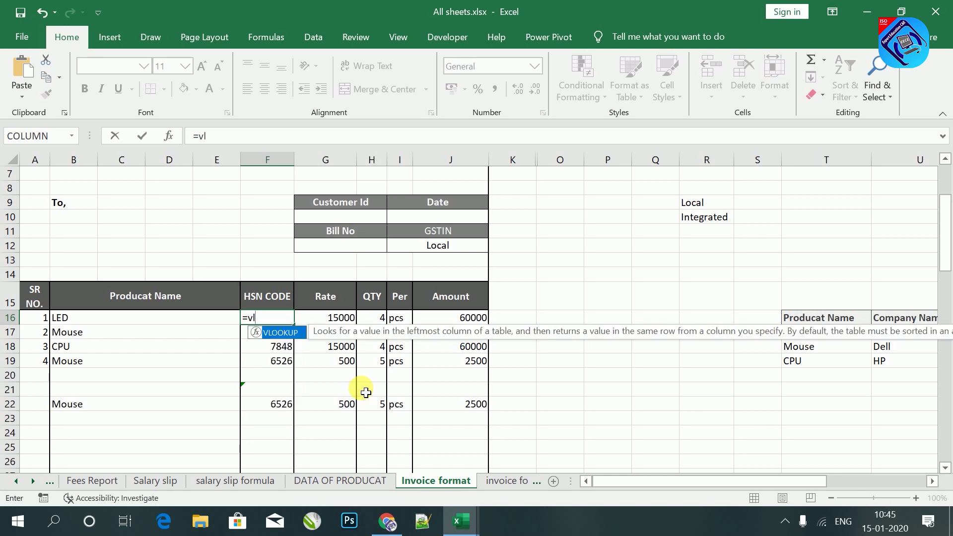
pyautogui.press('Tab')
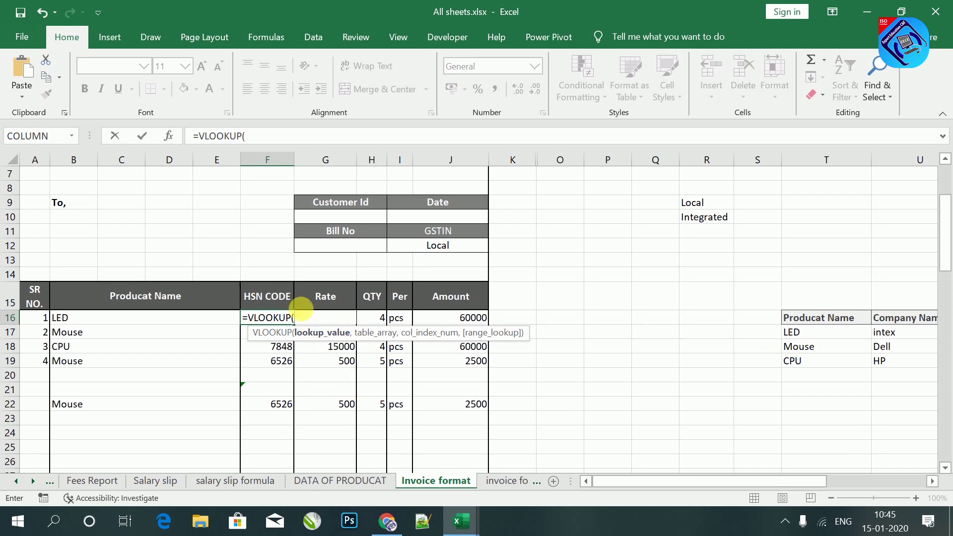
pyautogui.click(132, 322)
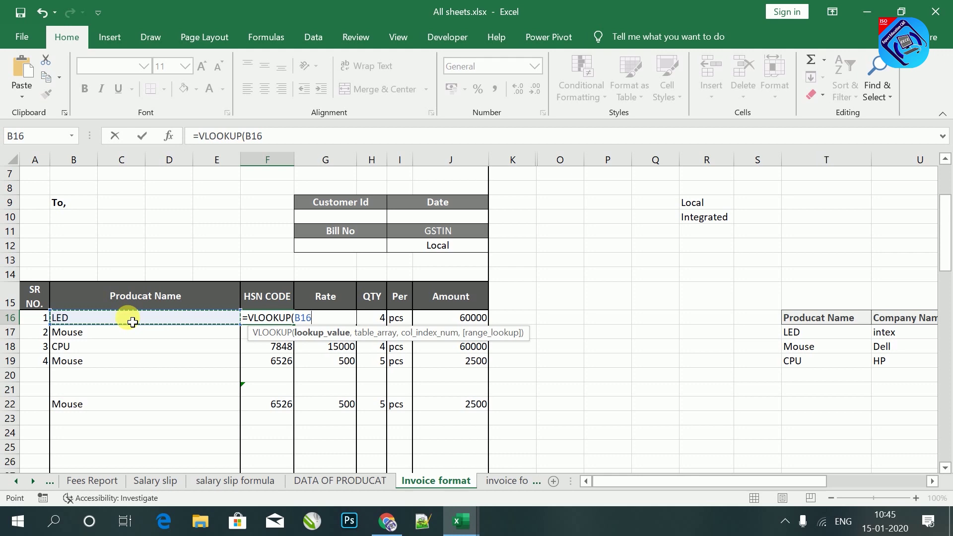
pyautogui.write(',')
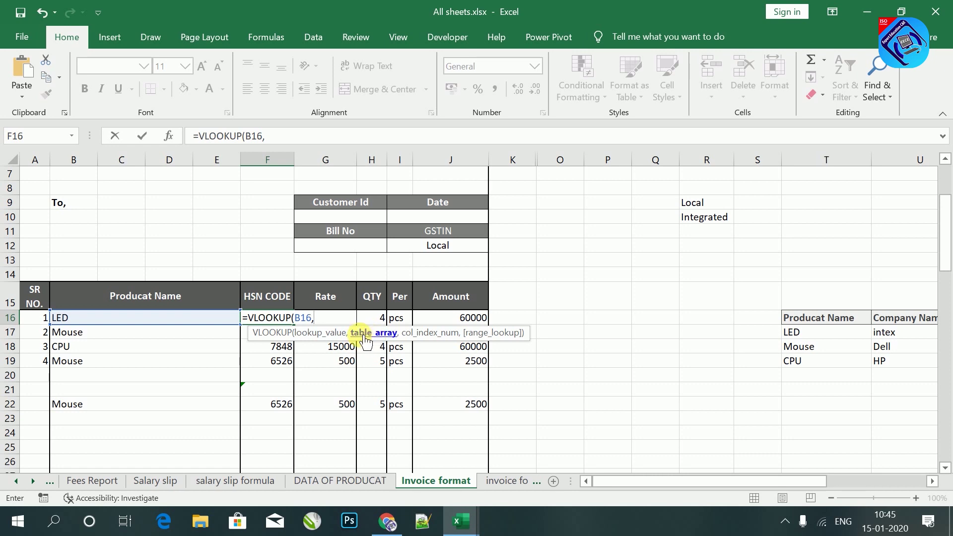
pyautogui.moveTo(702, 484); pyautogui.dragTo(791, 475)
pyautogui.moveTo(441, 321); pyautogui.dragTo(878, 366)
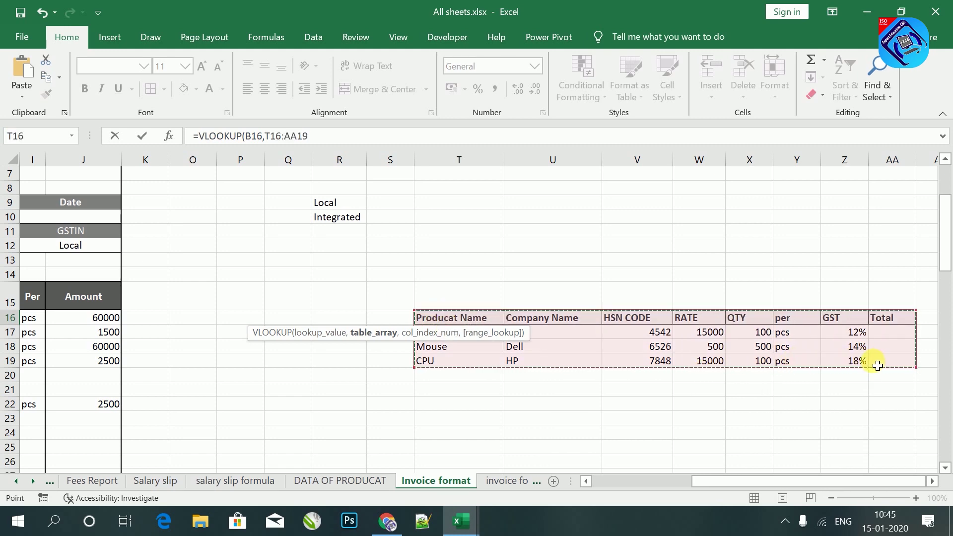
pyautogui.write(',')
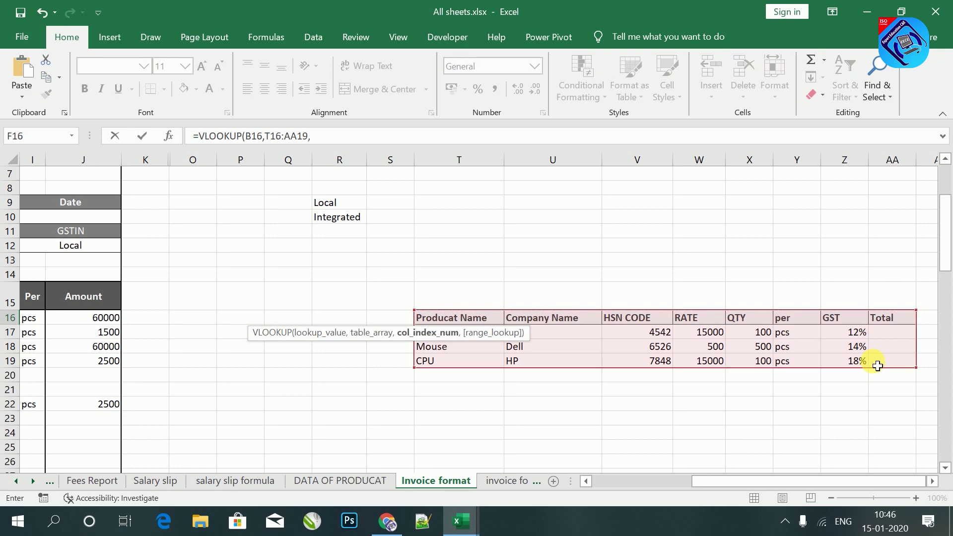
pyautogui.moveTo(775, 482); pyautogui.dragTo(718, 487)
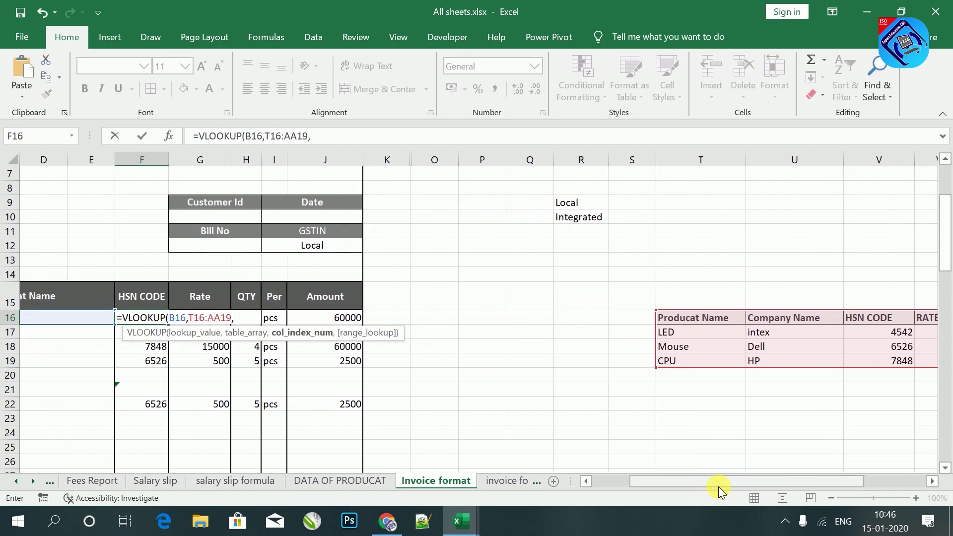
pyautogui.moveTo(737, 478); pyautogui.dragTo(789, 487)
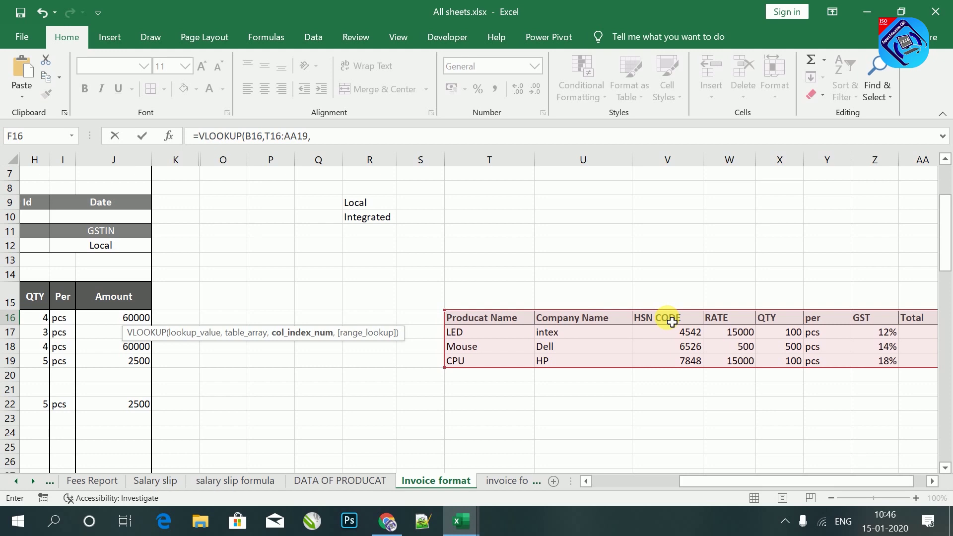
pyautogui.click(932, 482)
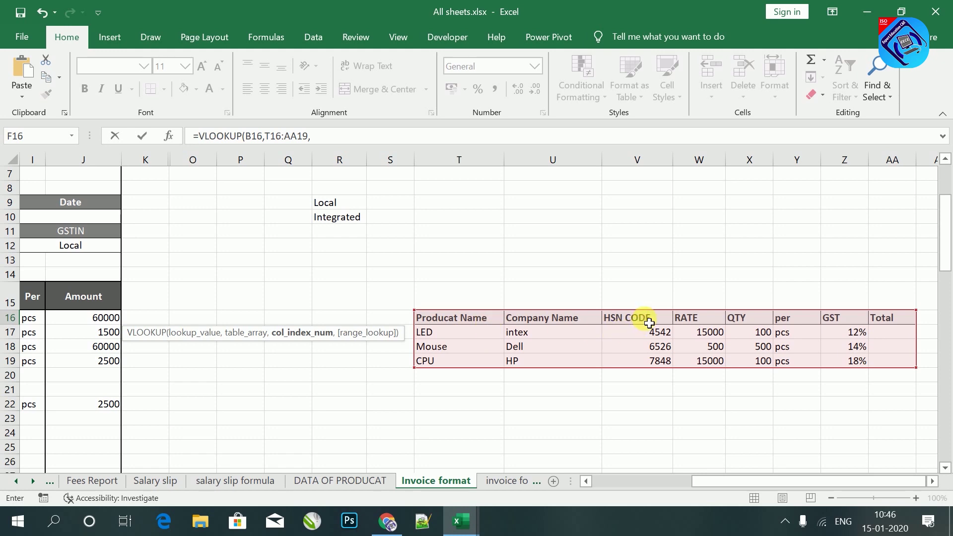
pyautogui.write('3')
pyautogui.write(',')
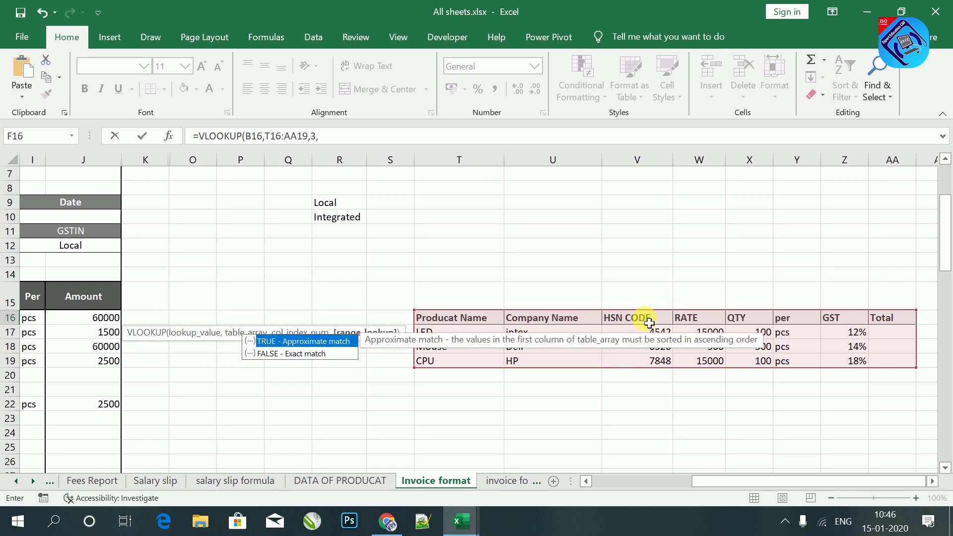
pyautogui.write('0')
pyautogui.write(')')
pyautogui.press('Return')
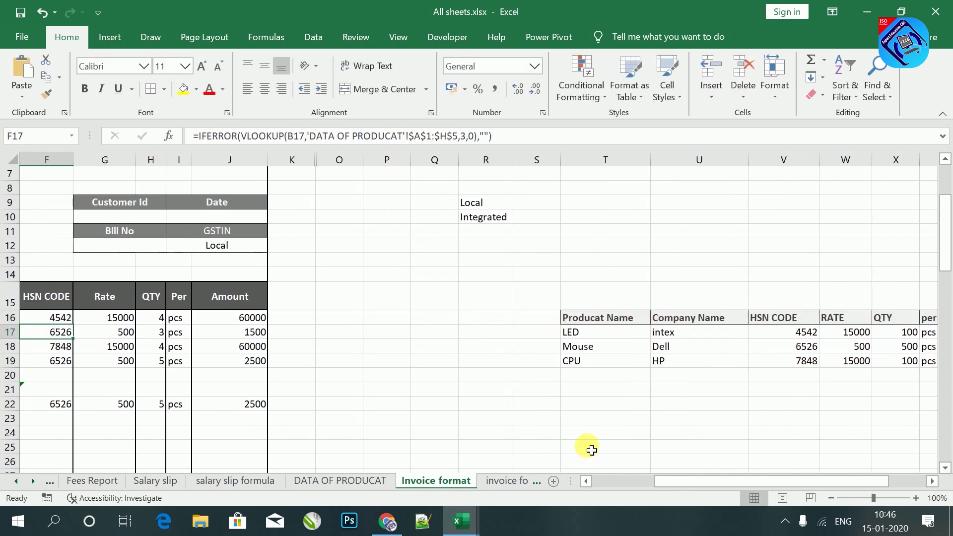
# Check F16's new formula and choose CPU from B16's product dropdown.
pyautogui.moveTo(734, 481); pyautogui.dragTo(700, 482)
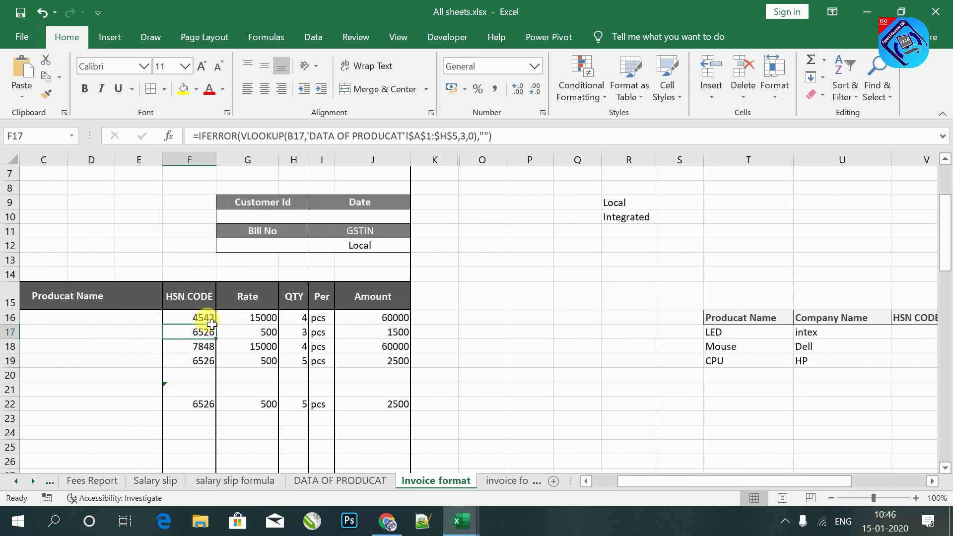
pyautogui.click(211, 320)
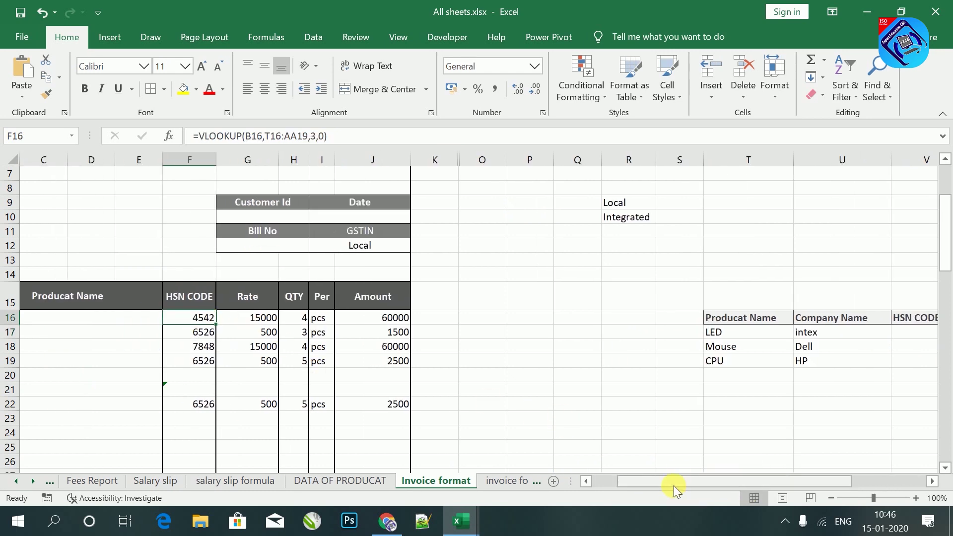
pyautogui.moveTo(674, 486); pyautogui.dragTo(632, 483)
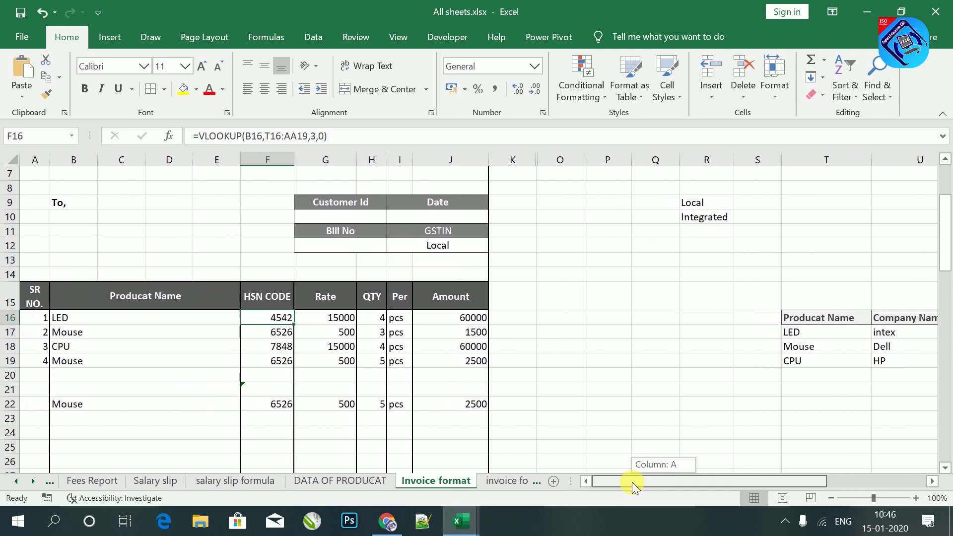
pyautogui.click(152, 317)
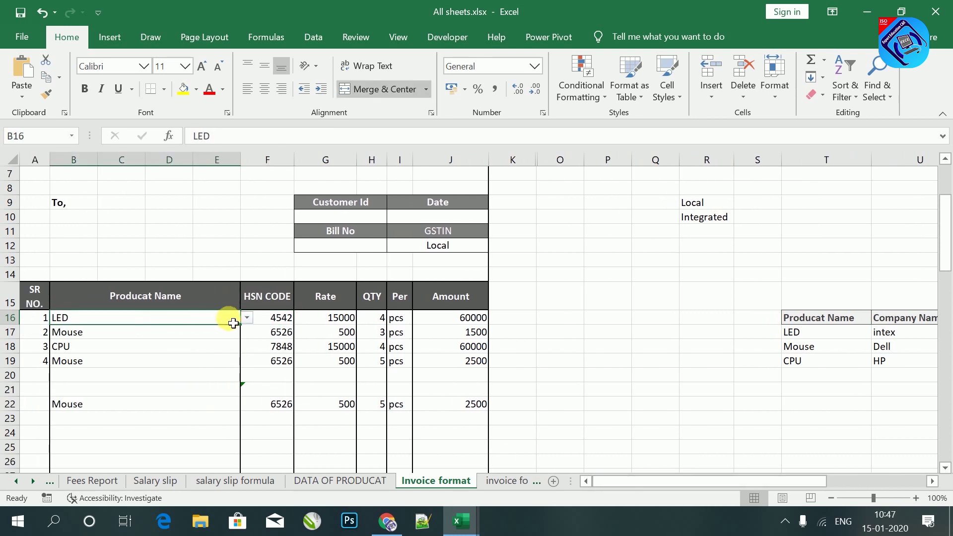
pyautogui.click(248, 317)
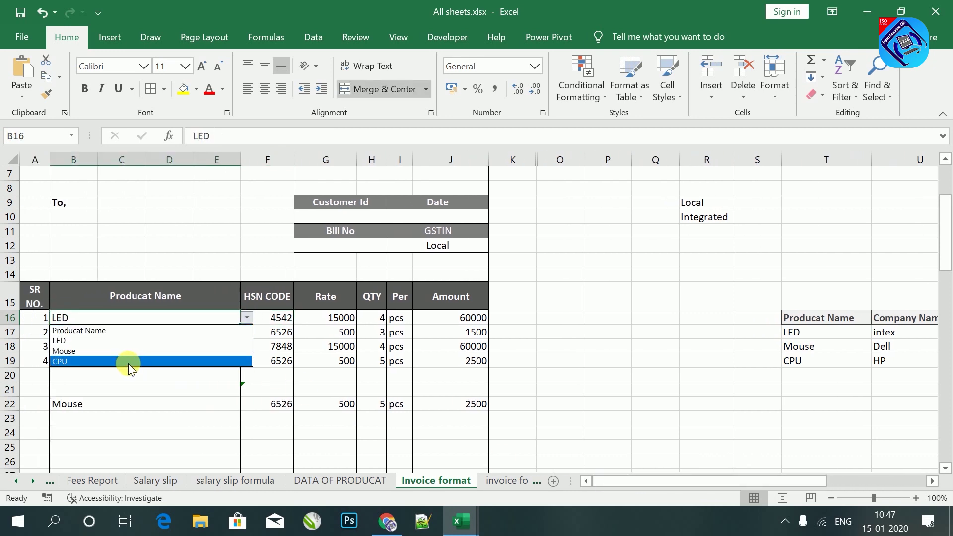
pyautogui.click(130, 361)
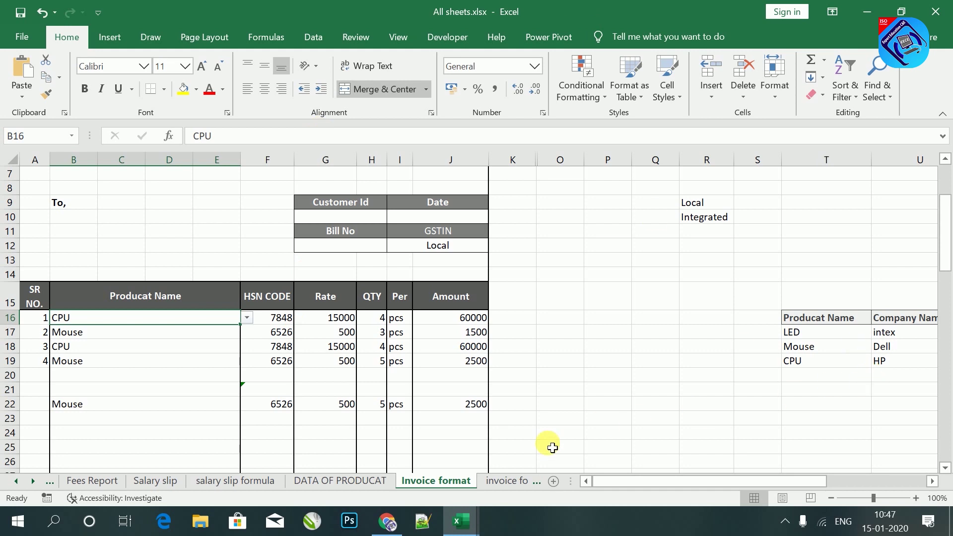
# View the DATA OF PRODUCAT sheet, then return to Invoice format and select Rate cell G16.
pyautogui.click(338, 481)
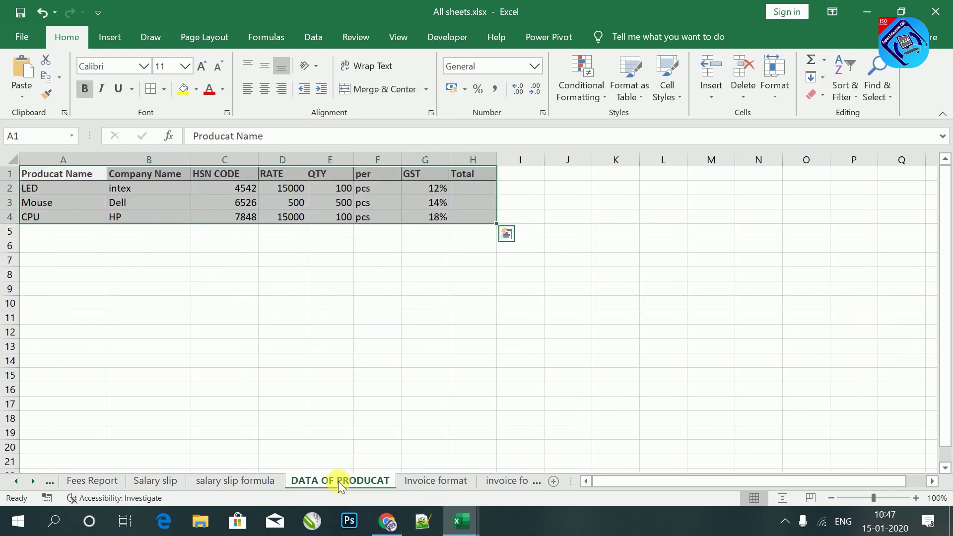
pyautogui.click(115, 276)
pyautogui.click(434, 484)
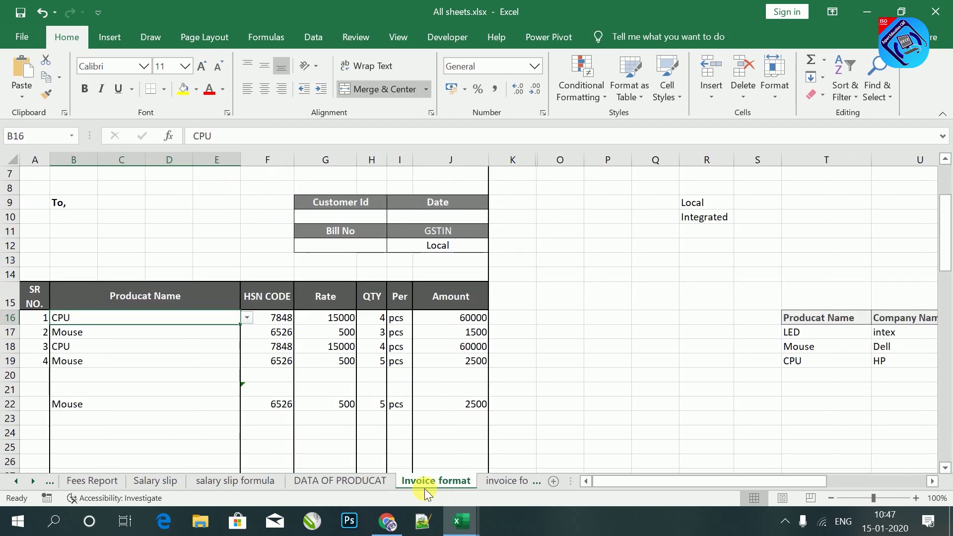
pyautogui.click(364, 487)
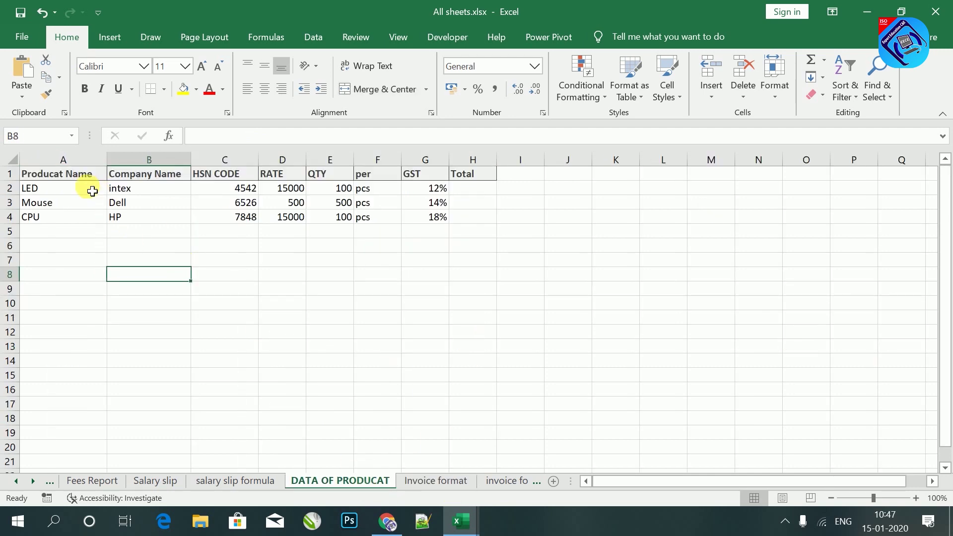
pyautogui.click(414, 482)
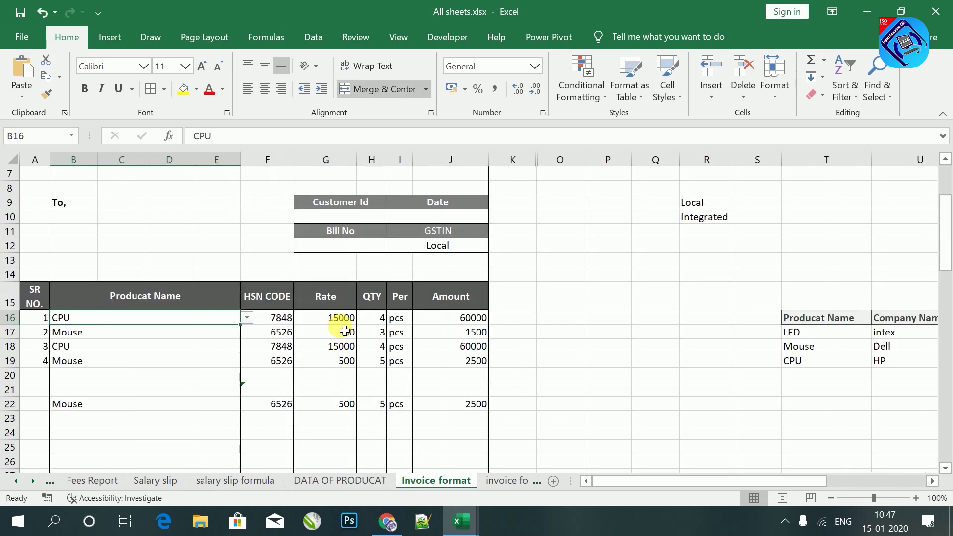
pyautogui.click(345, 323)
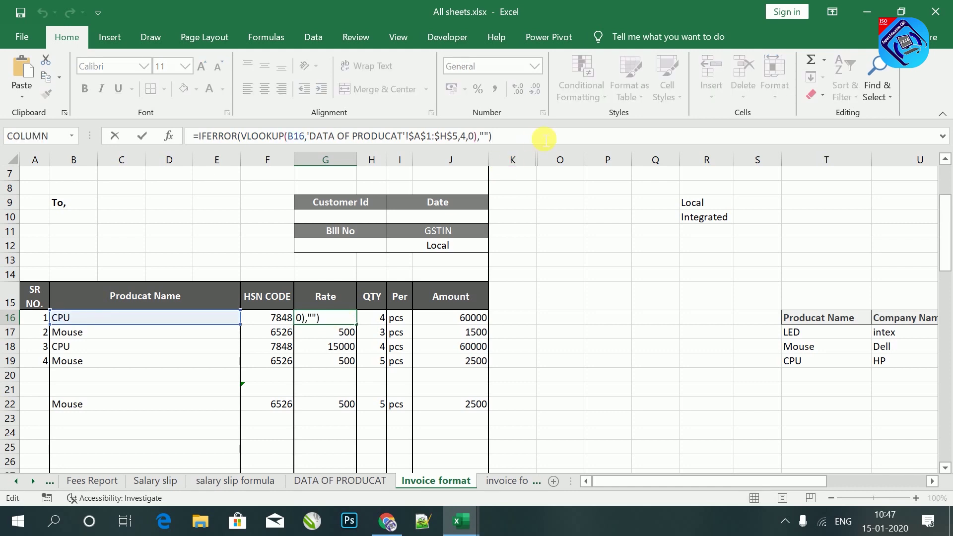
# Clear the old Rate formula from G16.
pyautogui.press('BackSpace')
pyautogui.press('Escape')
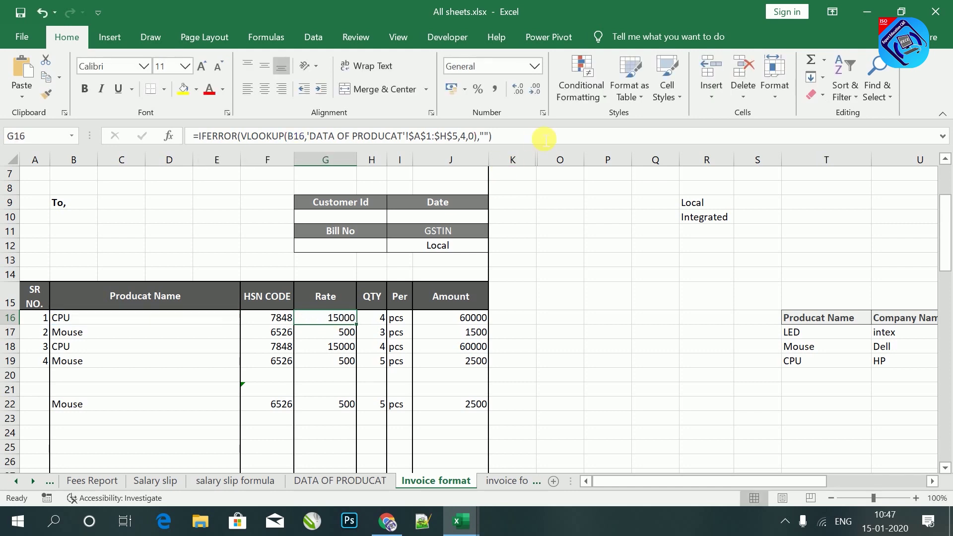
pyautogui.press('Delete')
pyautogui.click(427, 404)
pyautogui.click(341, 317)
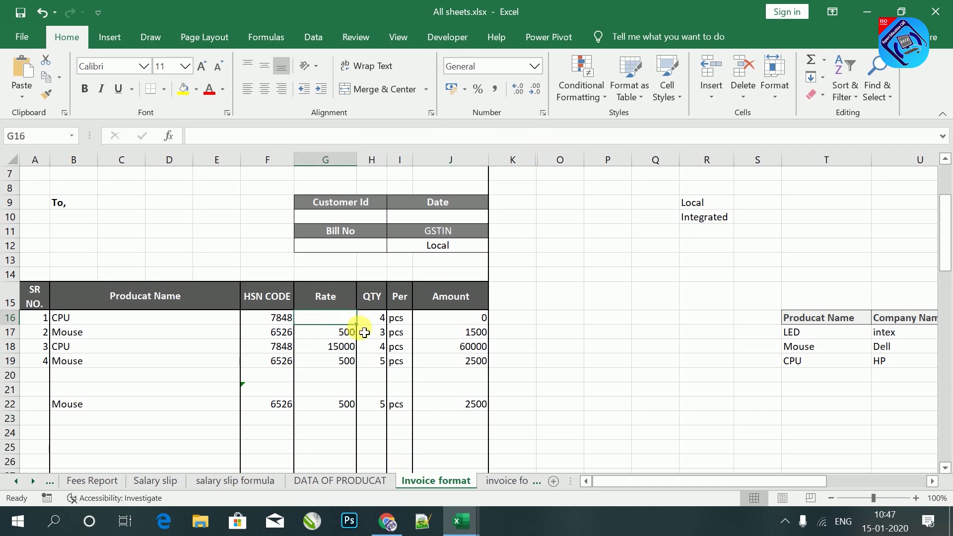
# Enter =VLOOKUP(B16,'DATA OF PRODUCAT'!A1:H4,3,0) in G16.
pyautogui.write('=')
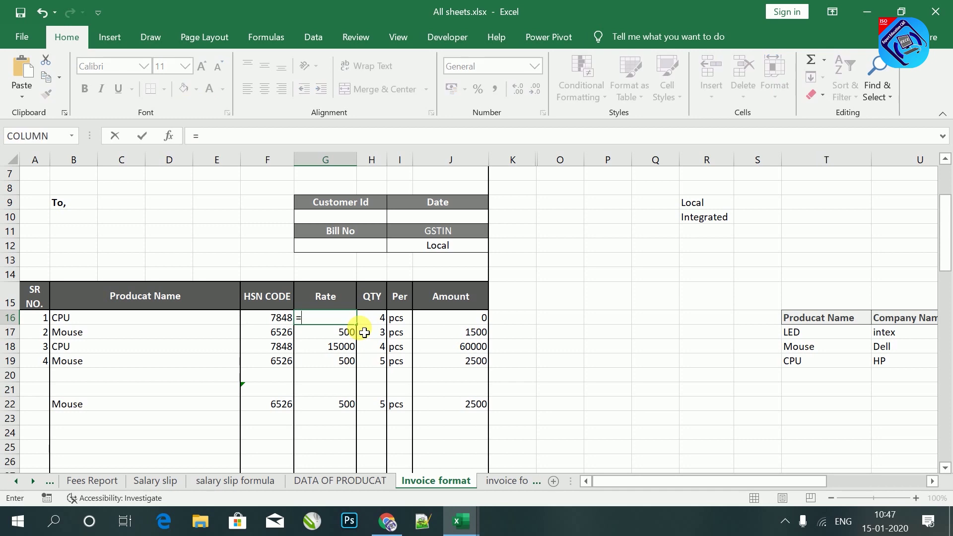
pyautogui.write('v')
pyautogui.press('Down')
pyautogui.press('Down')
pyautogui.press('Down')
pyautogui.press('Down')
pyautogui.press('Down')
pyautogui.press('Down')
pyautogui.press('Tab')
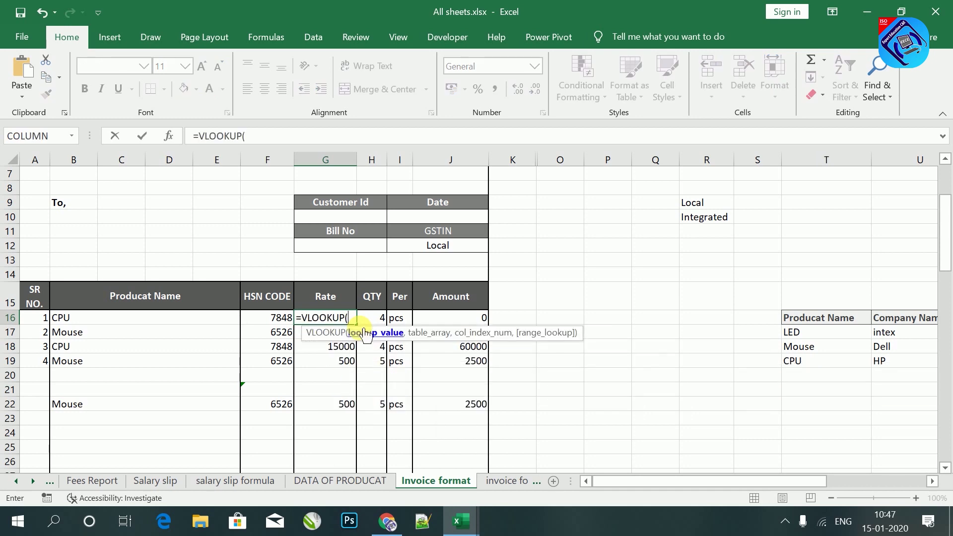
pyautogui.click(162, 320)
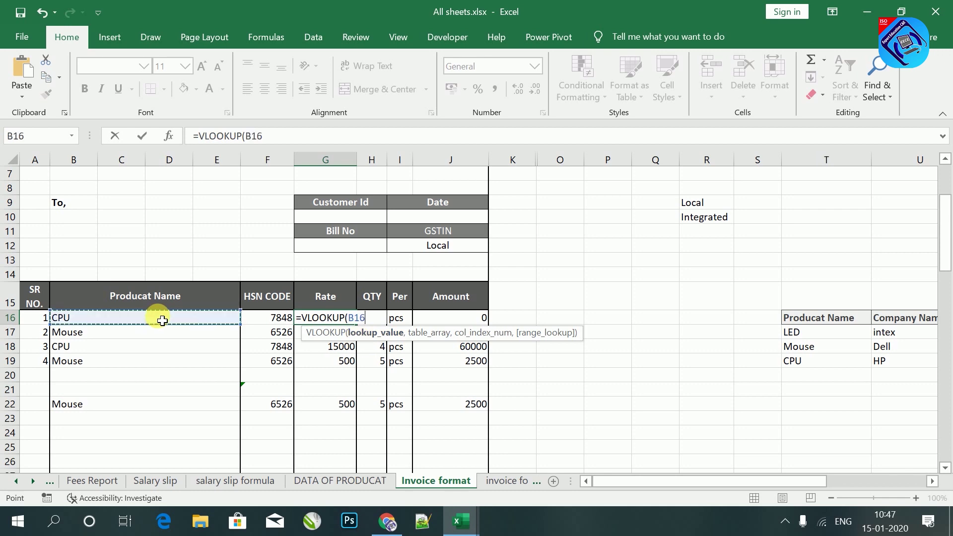
pyautogui.write(',')
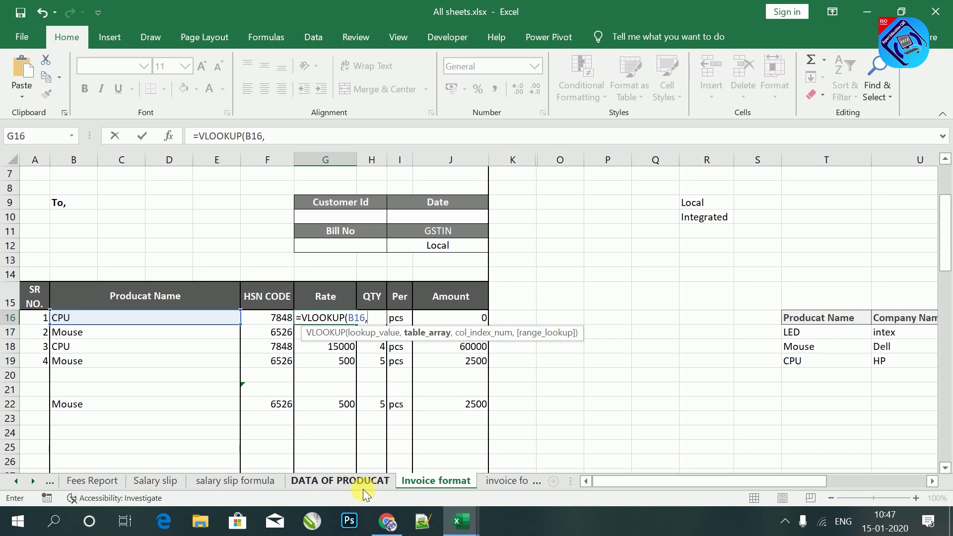
pyautogui.click(341, 484)
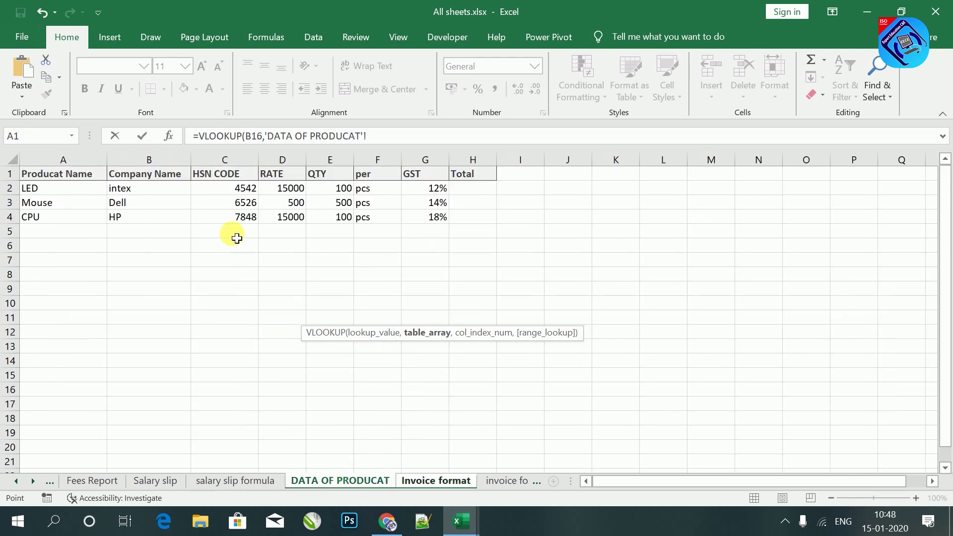
pyautogui.click(38, 177)
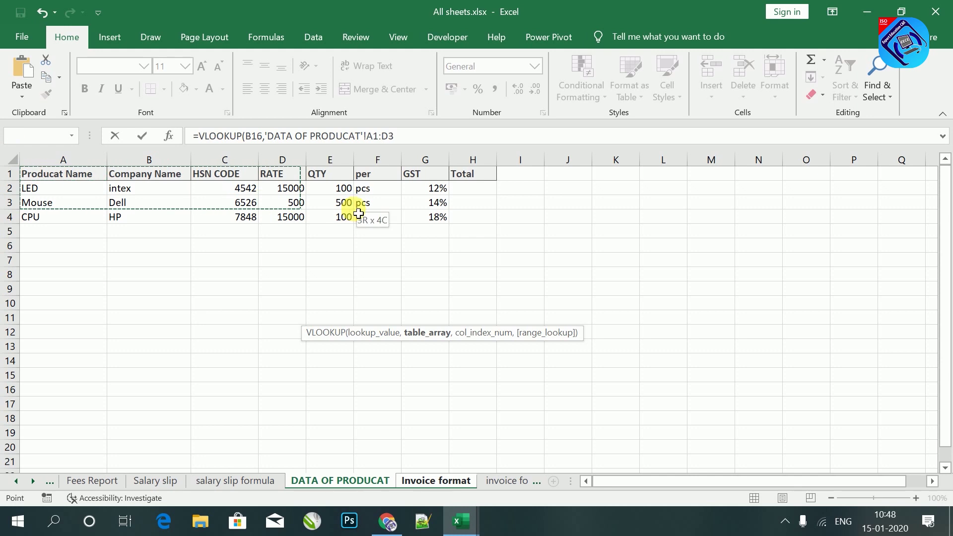
pyautogui.moveTo(38, 177); pyautogui.dragTo(466, 217)
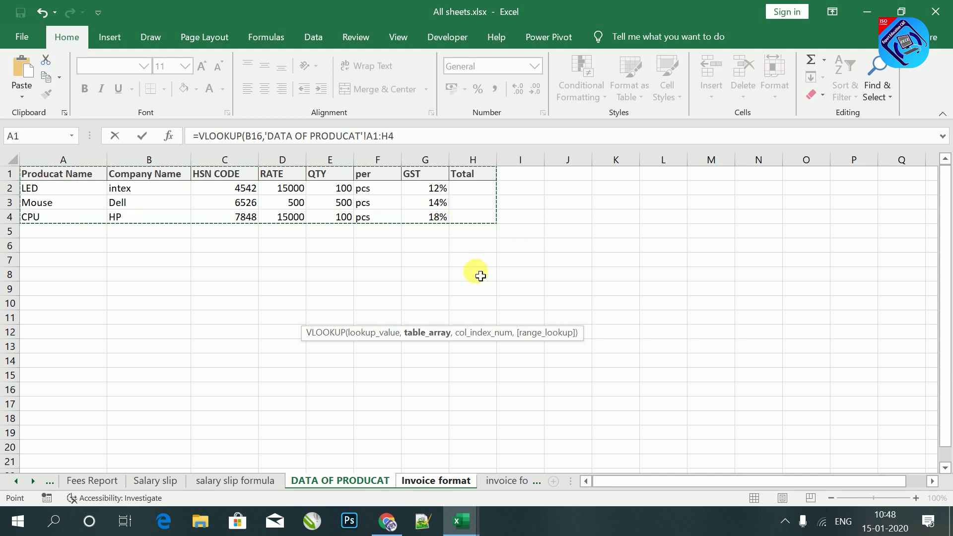
pyautogui.write(',3')
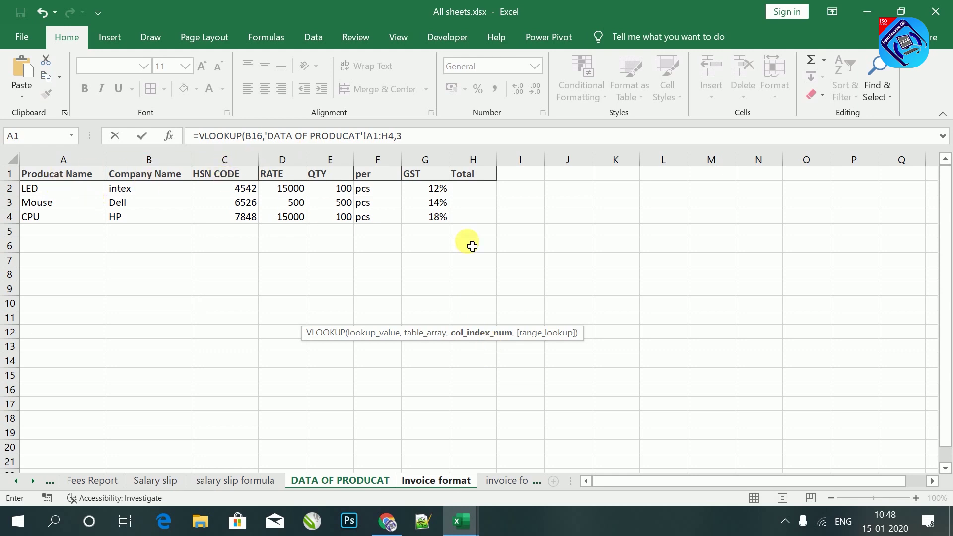
pyautogui.write(',0')
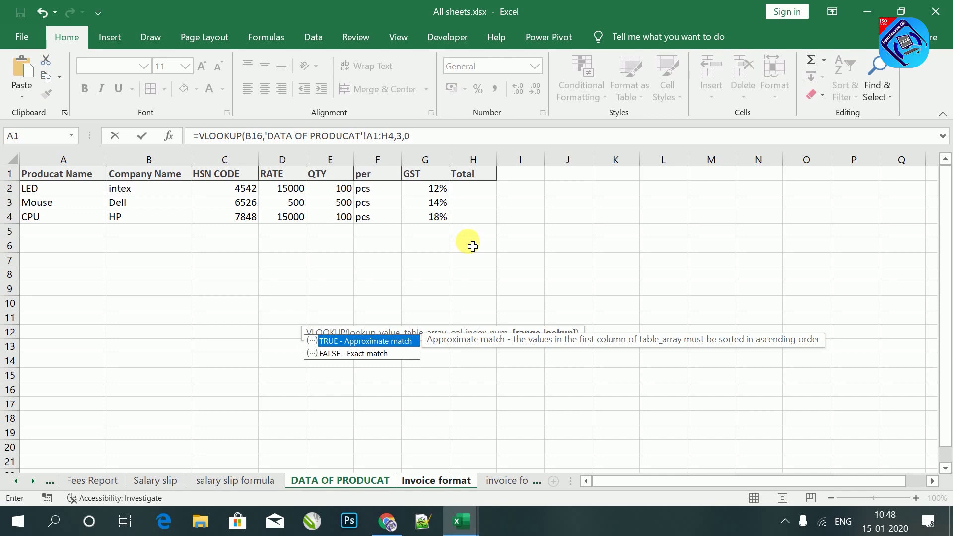
pyautogui.write(')')
pyautogui.press('Return')
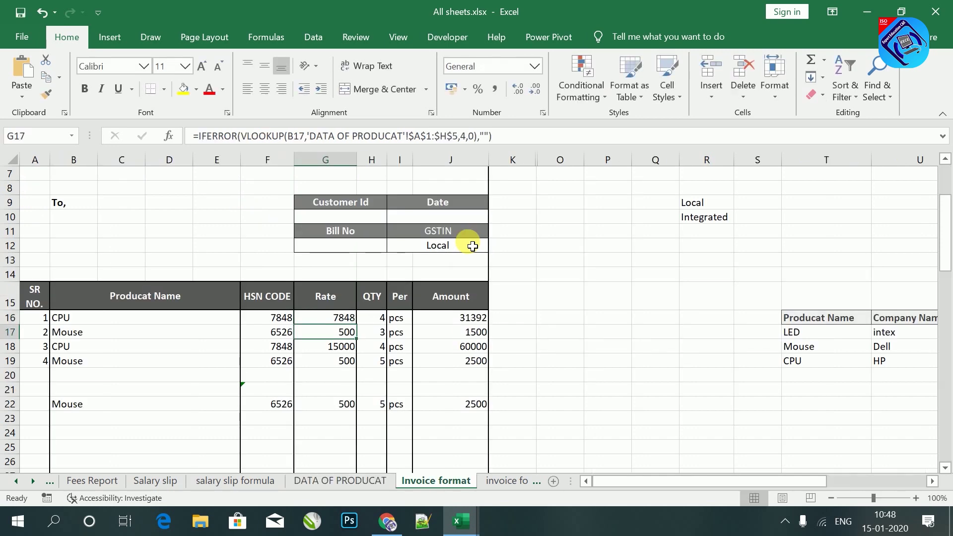
# Change G16's column index from 3 to 4 so it returns CPU's rate 15000.
pyautogui.click(348, 320)
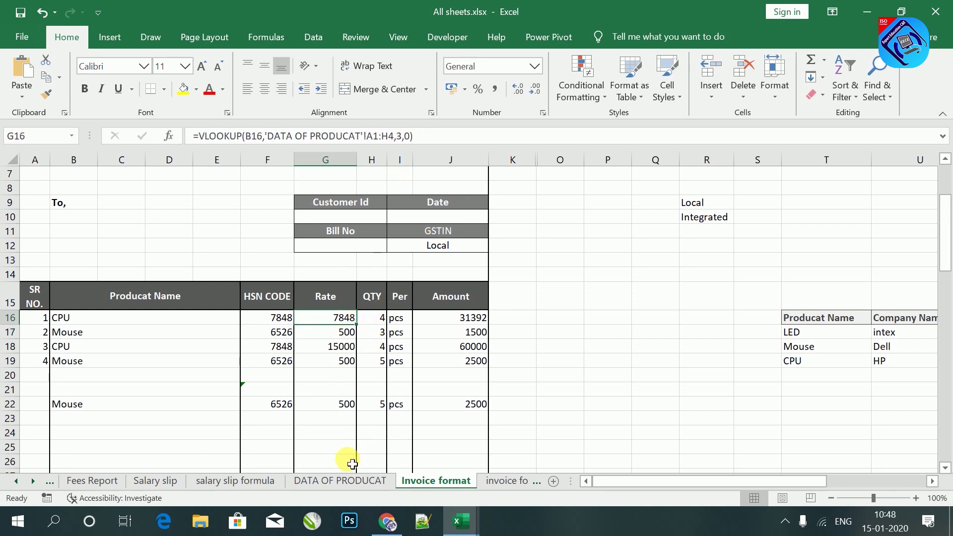
pyautogui.click(341, 481)
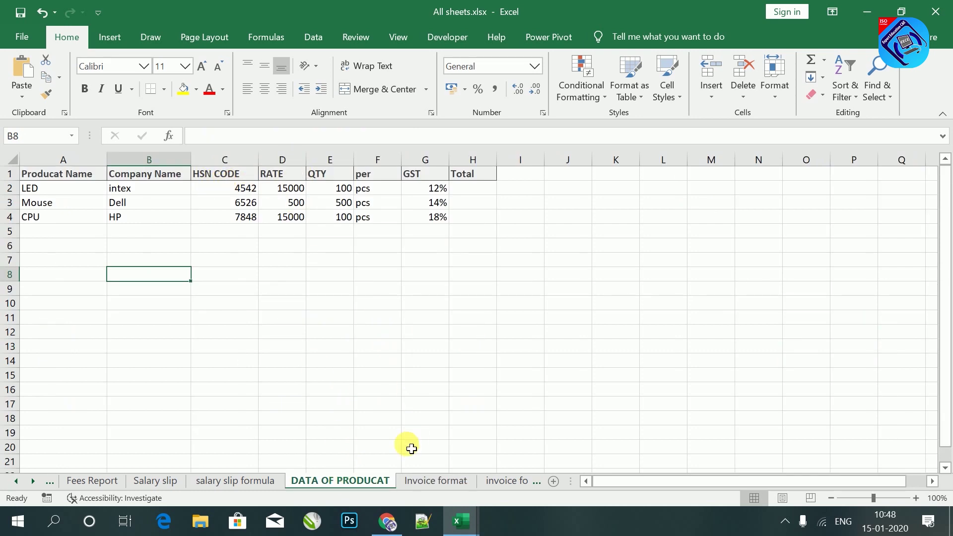
pyautogui.click(437, 481)
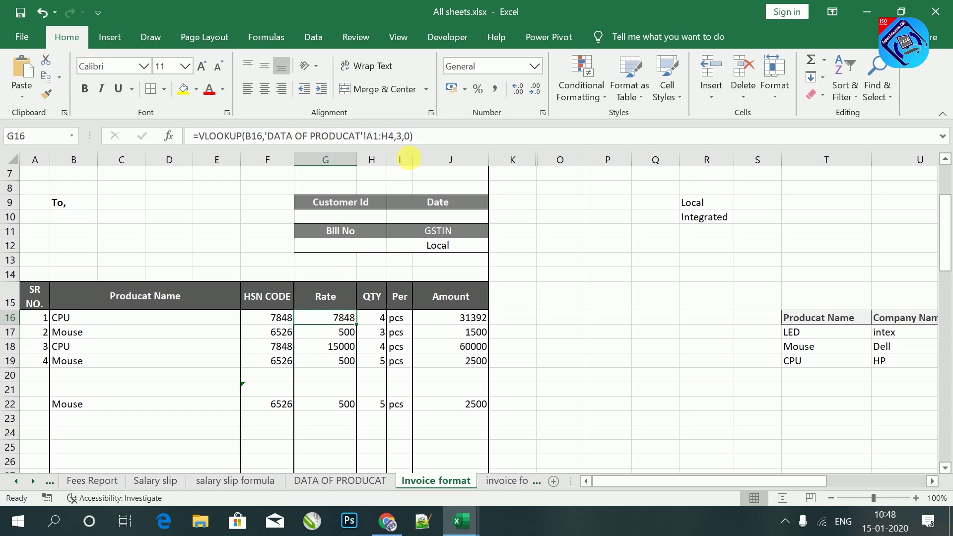
pyautogui.click(403, 136)
pyautogui.press('BackSpace')
pyautogui.write('4')
pyautogui.press('Return')
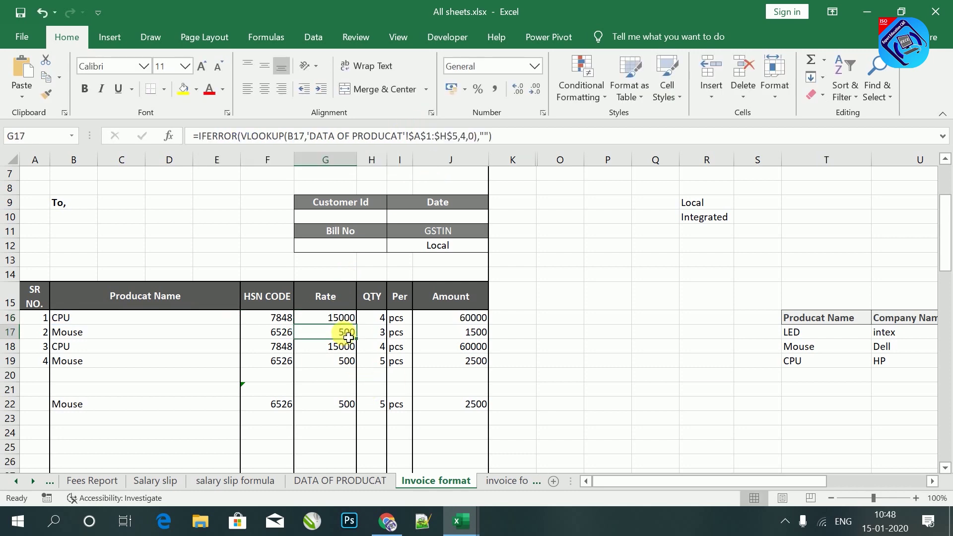
pyautogui.click(343, 322)
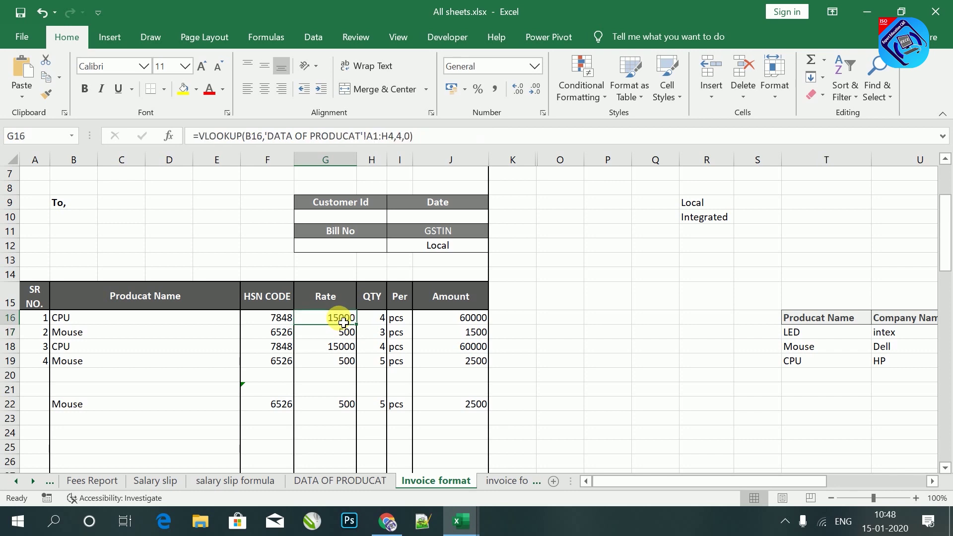
pyautogui.click(112, 326)
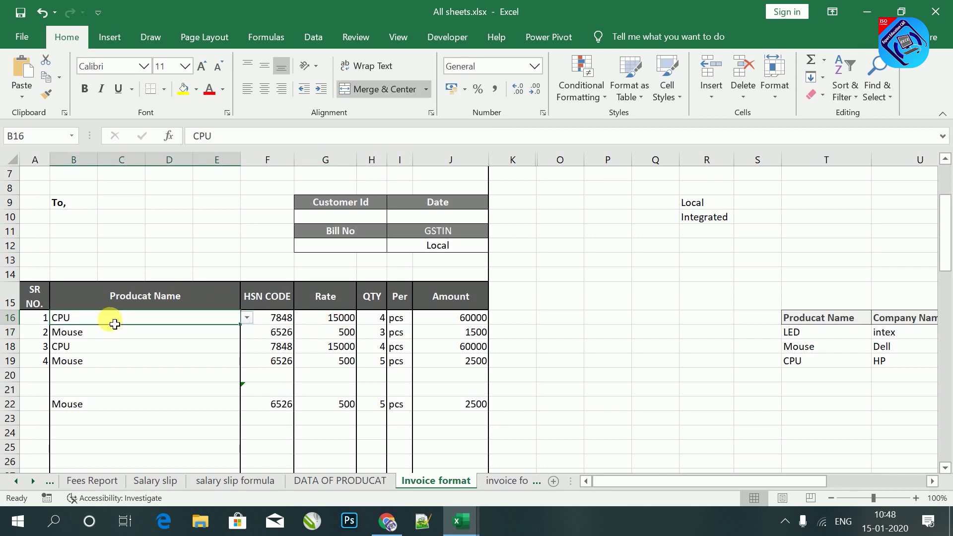
# Delete the product from B16 and compare F18's IFERROR formula with F16's #N/A.
pyautogui.press('Delete')
pyautogui.click(271, 346)
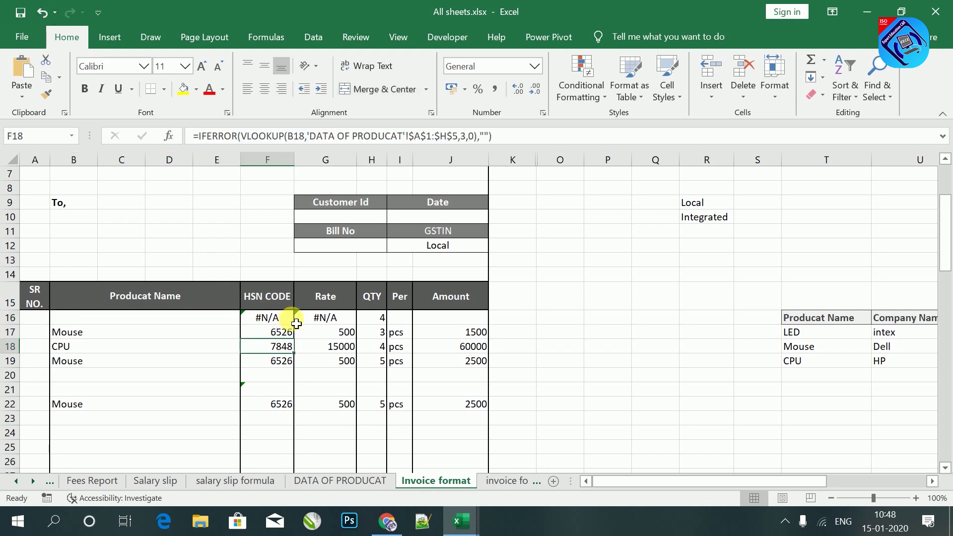
pyautogui.click(268, 318)
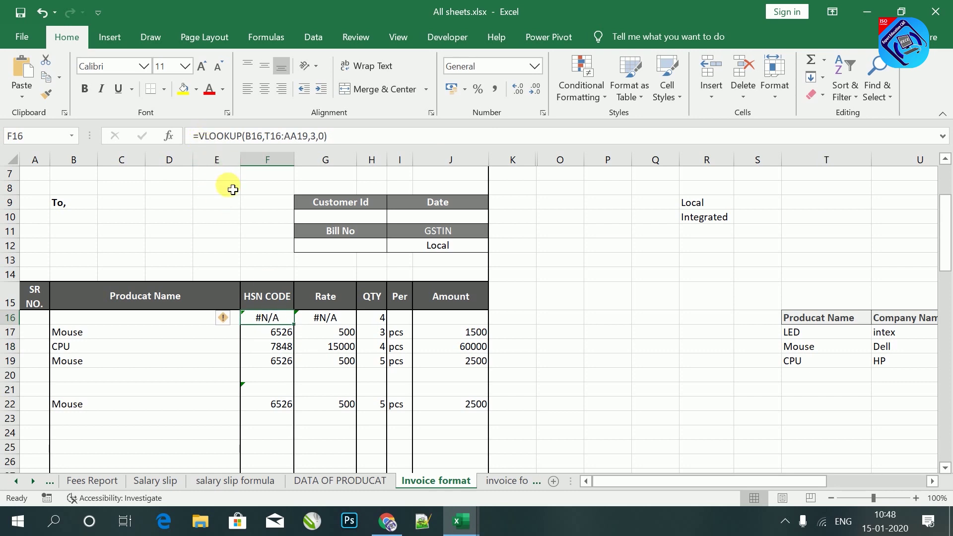
# Wrap F16's VLOOKUP in IFERROR with a "" fallback so it shows blank.
pyautogui.click(199, 136)
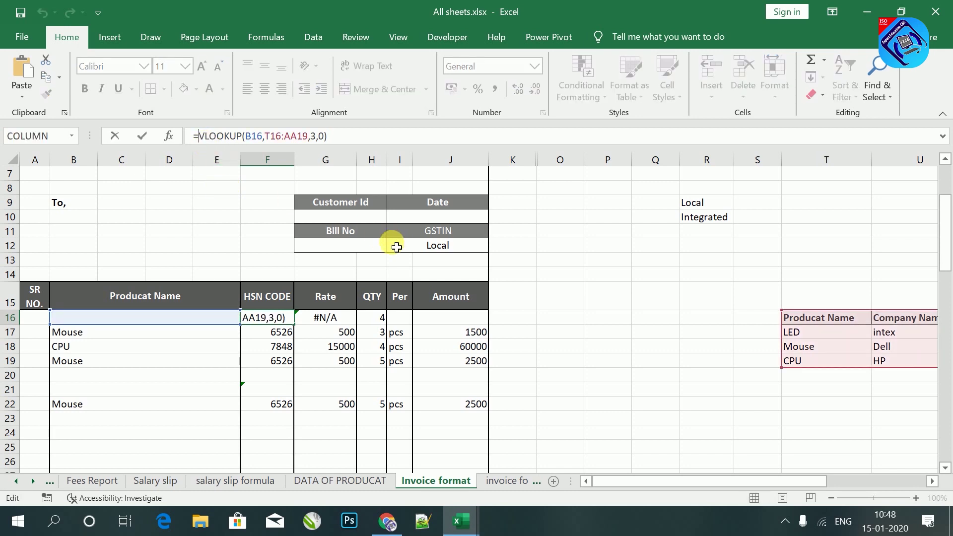
pyautogui.write('IF')
pyautogui.press('Down')
pyautogui.press('Tab')
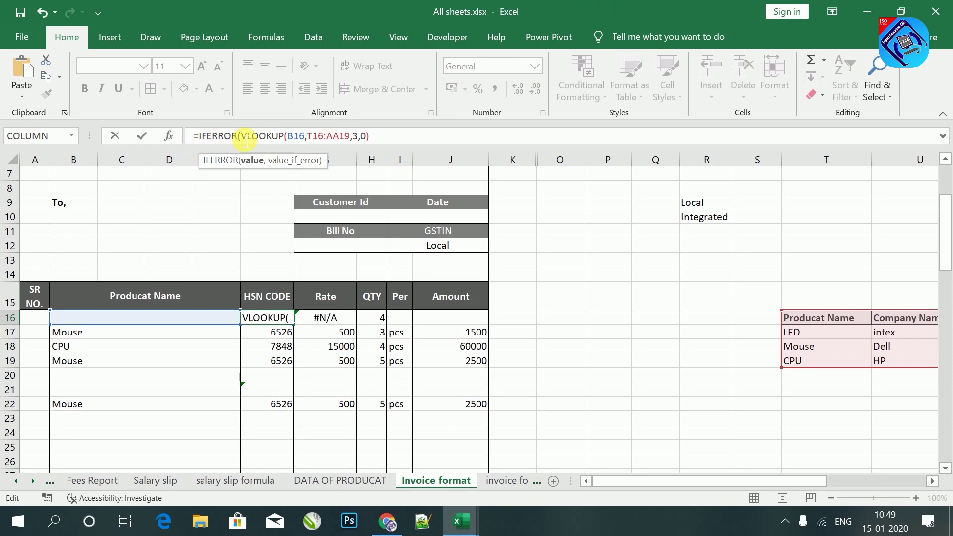
pyautogui.click(393, 141)
pyautogui.write(',"')
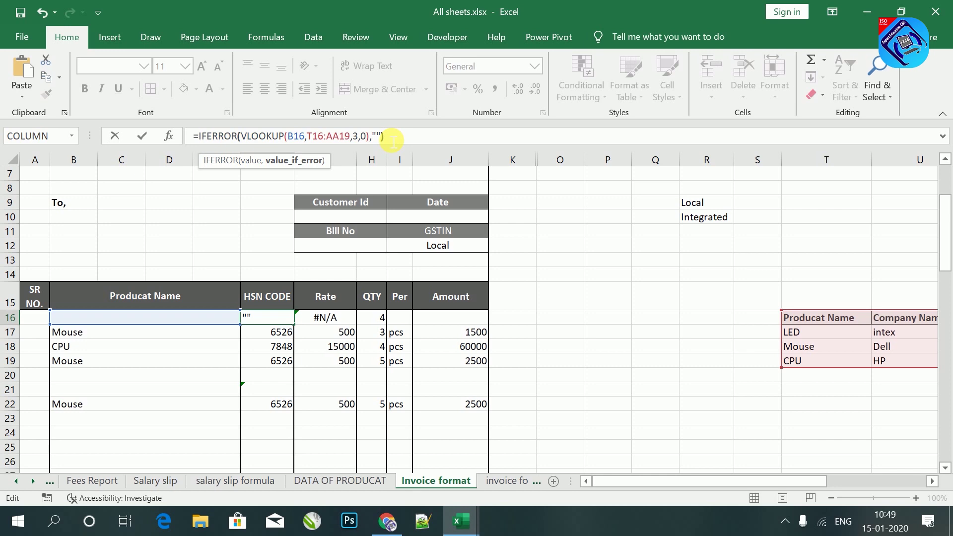
pyautogui.press('Return')
pyautogui.press('Right')
pyautogui.press('Up')
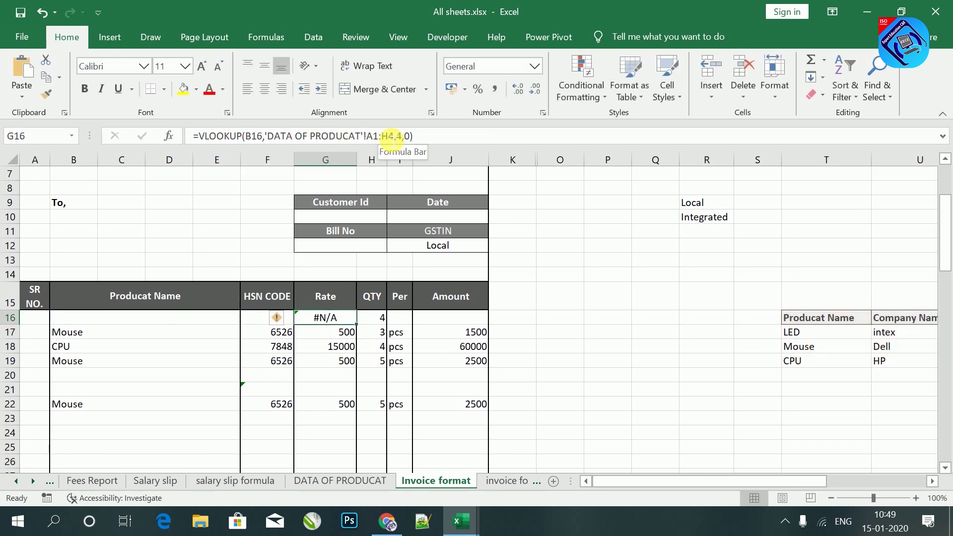
# Wrap G16's rate VLOOKUP in IFERROR with a "" fallback so it shows blank.
pyautogui.click(198, 136)
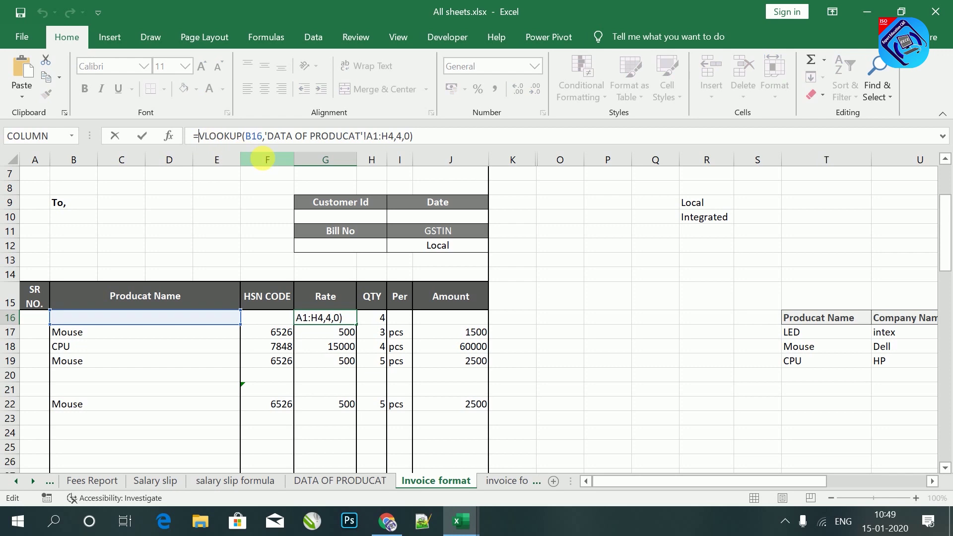
pyautogui.write('if')
pyautogui.press('Down')
pyautogui.press('Tab')
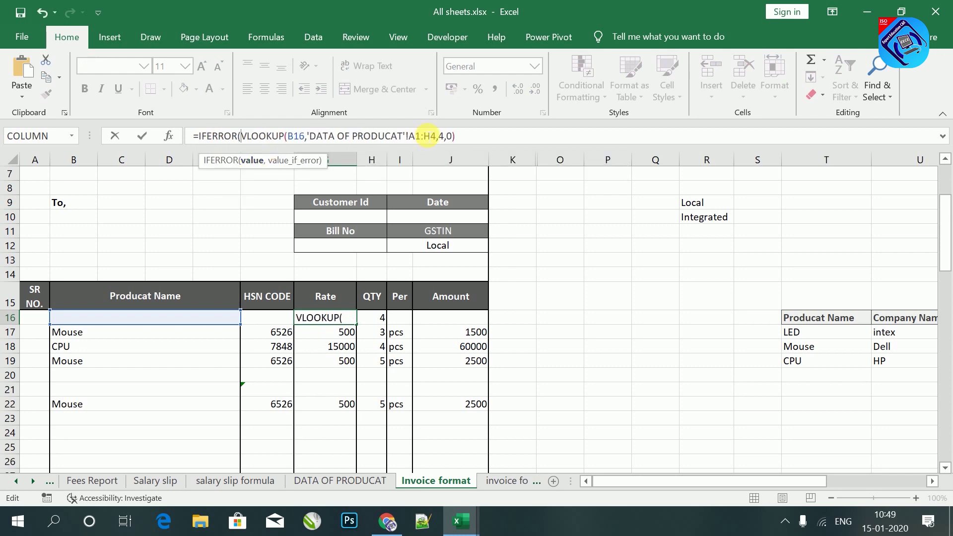
pyautogui.click(455, 137)
pyautogui.write(',')
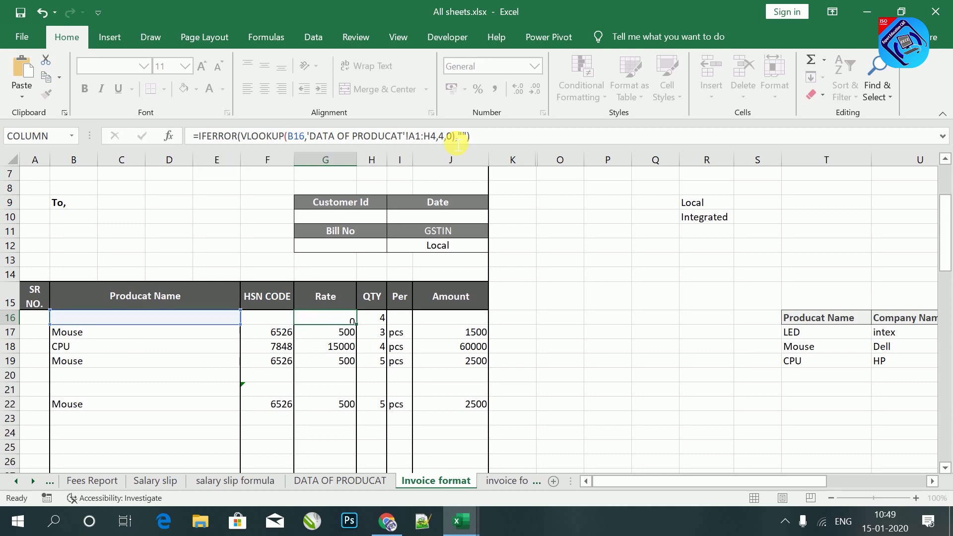
pyautogui.press('Return')
pyautogui.press('Up')
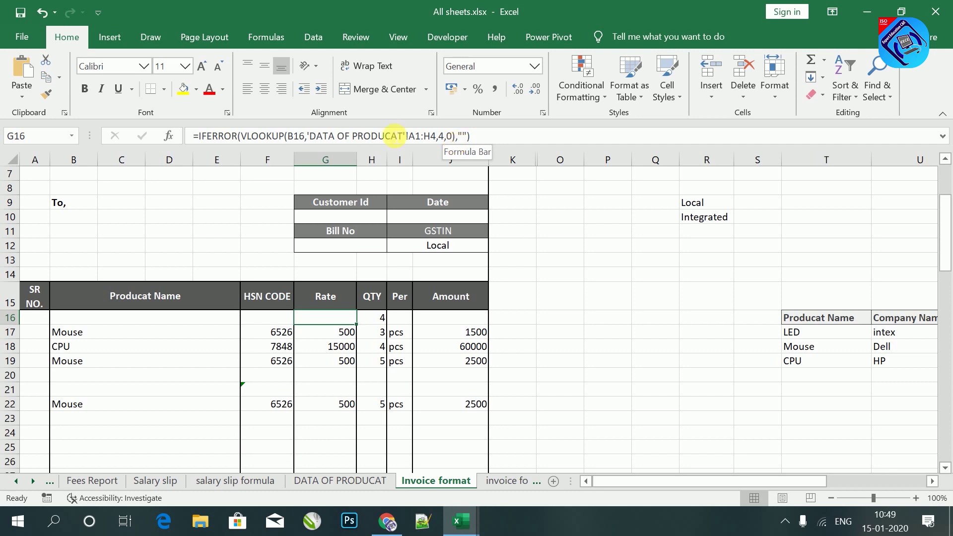
pyautogui.moveTo(461, 521)
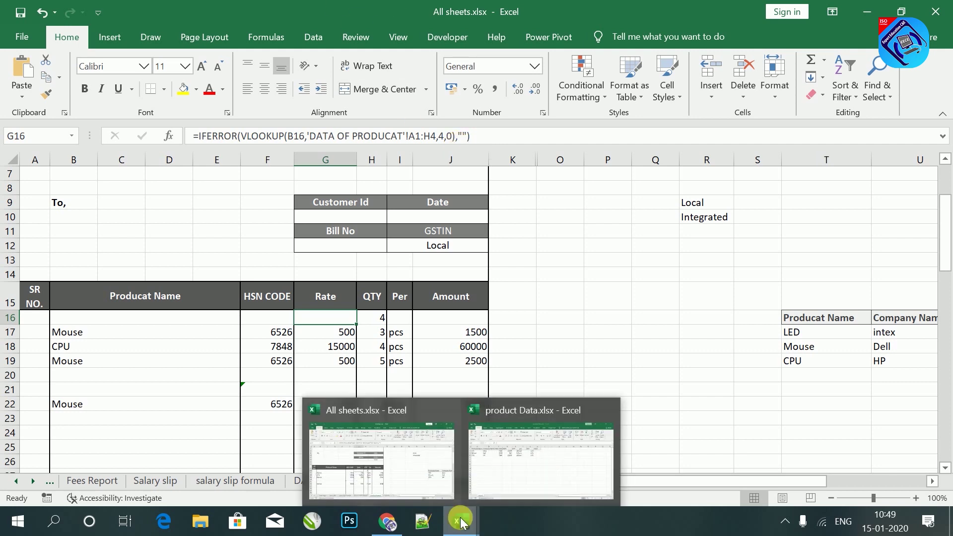
# Minimize the product Data.xlsx window to get back to the invoice sheet.
pyautogui.click(509, 454)
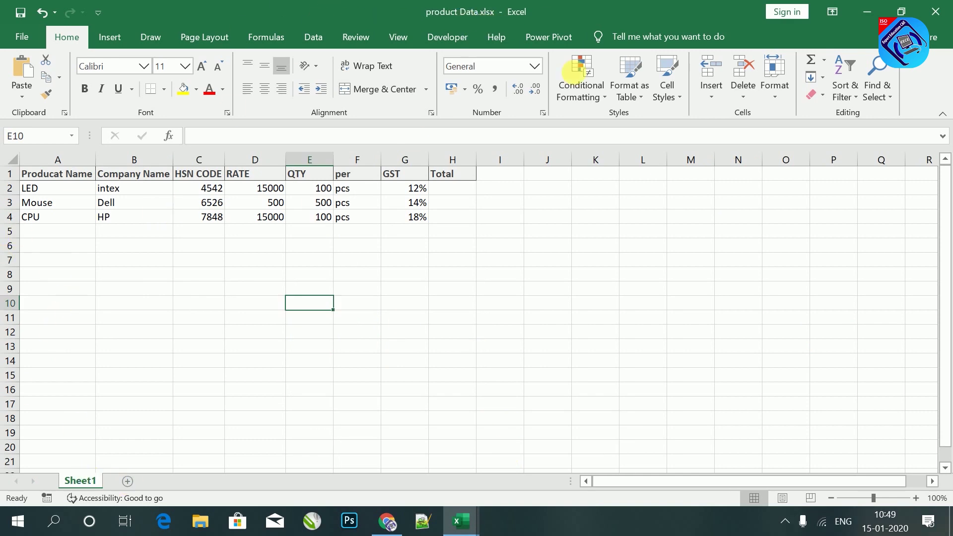
pyautogui.click(868, 8)
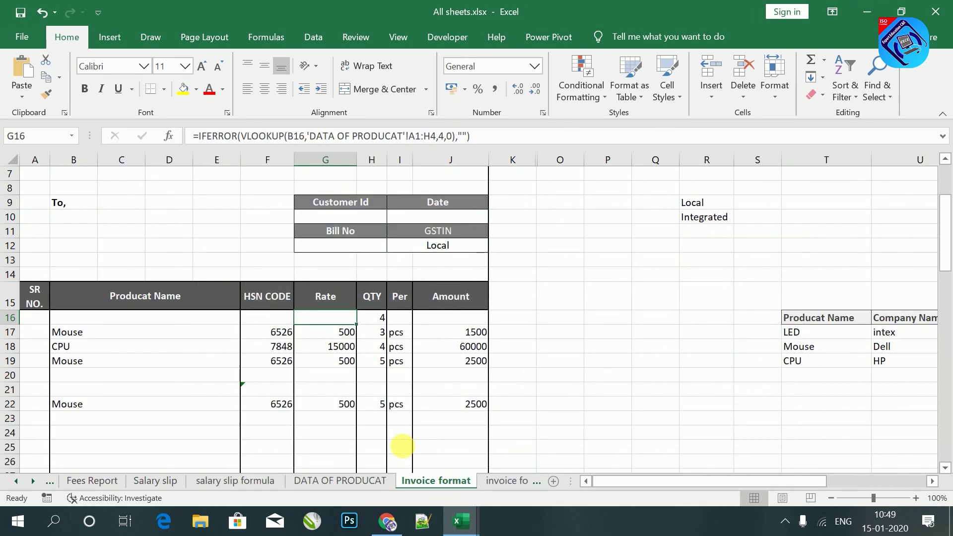
pyautogui.scroll(2, 293, 339)
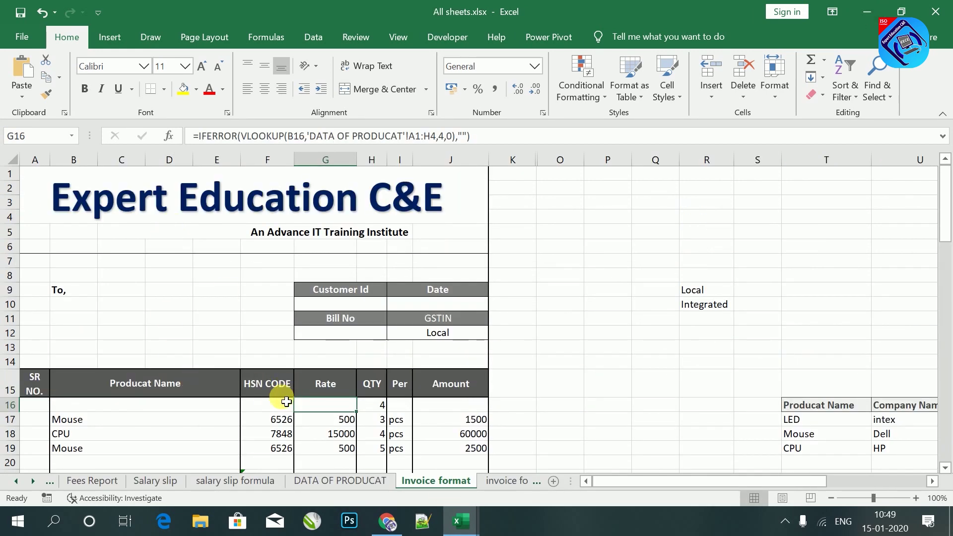
pyautogui.scroll(-3, 286, 402)
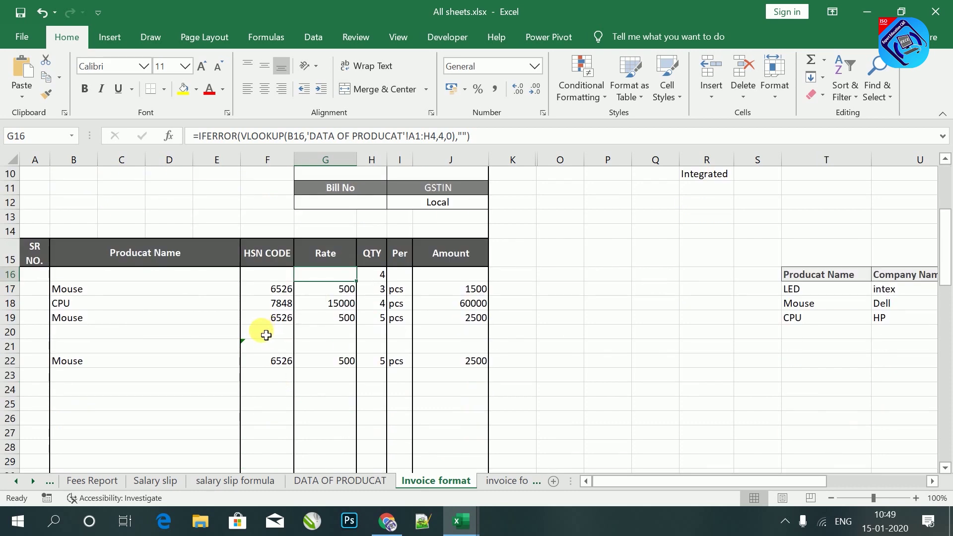
# Delete the HSN code and rate from the Mouse row's cells F22 and G22.
pyautogui.click(278, 361)
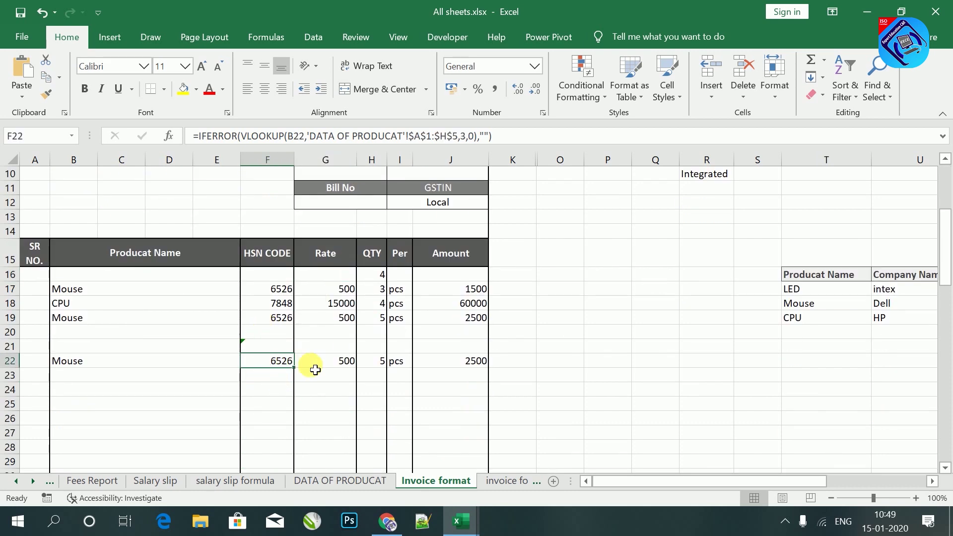
pyautogui.press('Delete')
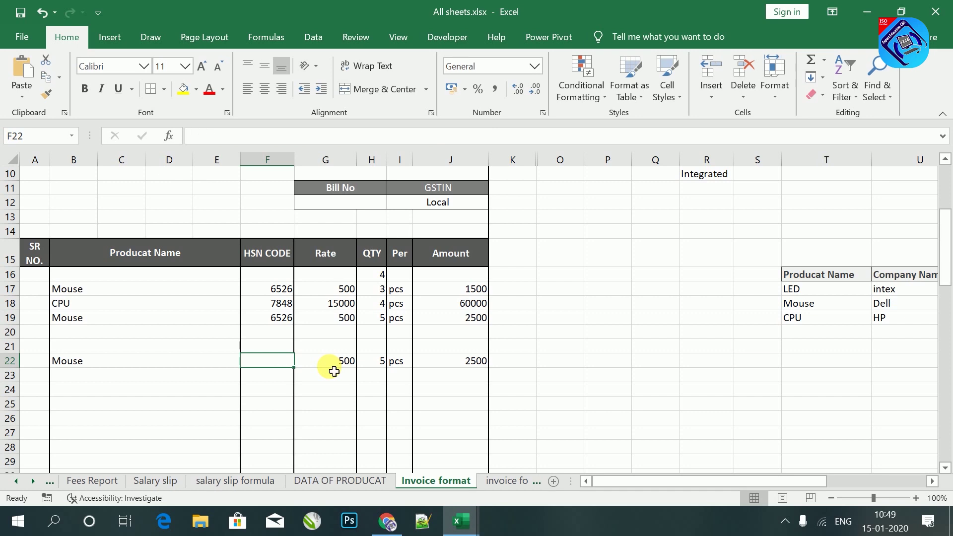
pyautogui.click(342, 366)
pyautogui.press('Delete')
pyautogui.click(449, 380)
pyautogui.click(355, 394)
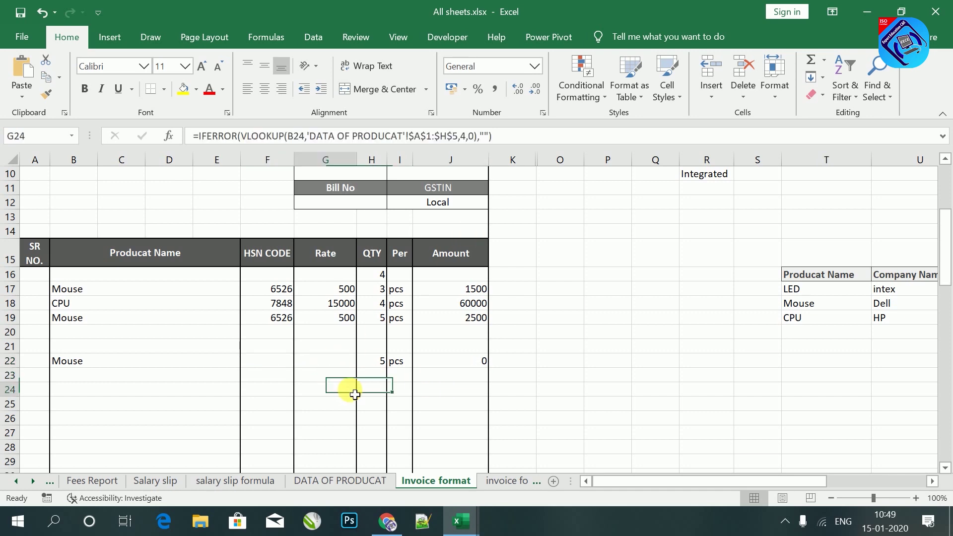
pyautogui.click(258, 361)
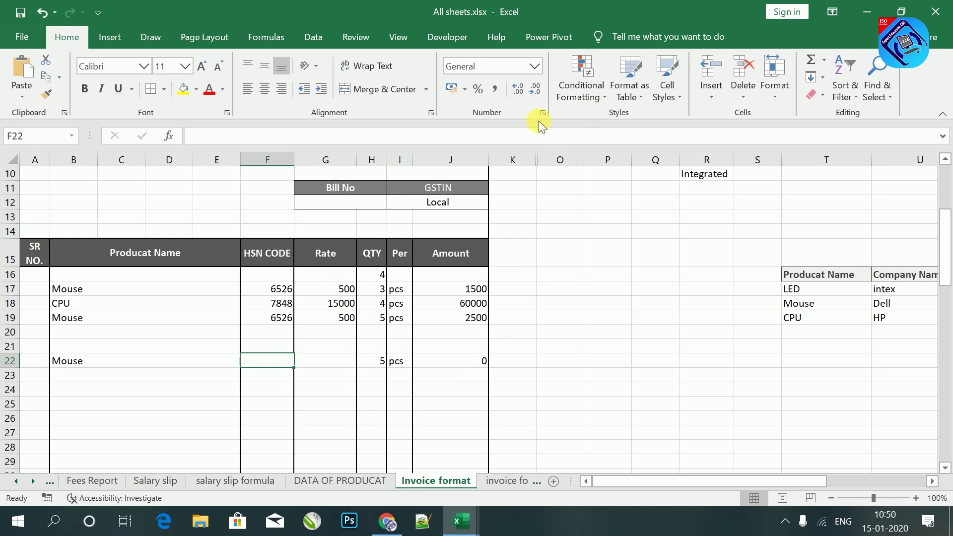
# Tile both workbooks with Arrange All and stretch each window down to the taskbar.
pyautogui.click(397, 39)
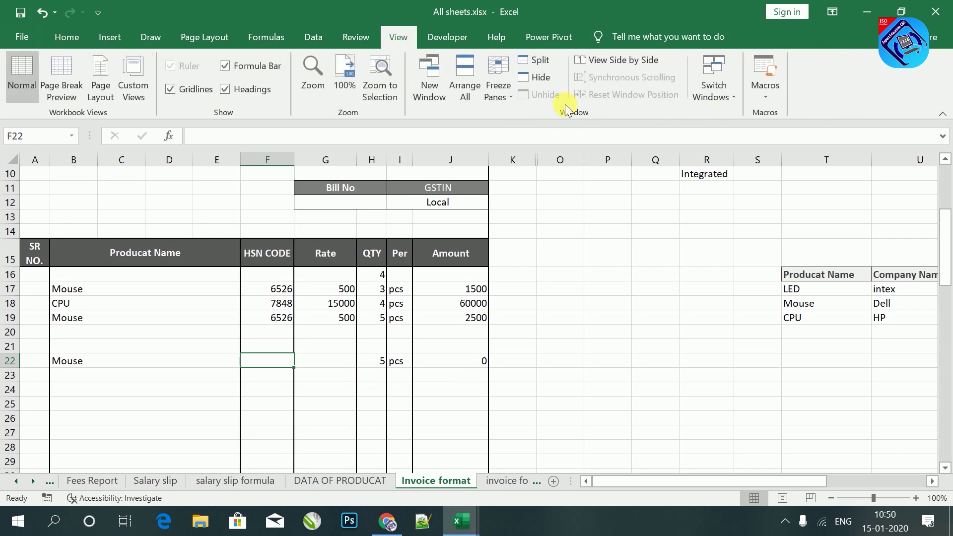
pyautogui.click(620, 60)
pyautogui.moveTo(241, 263); pyautogui.dragTo(241, 504)
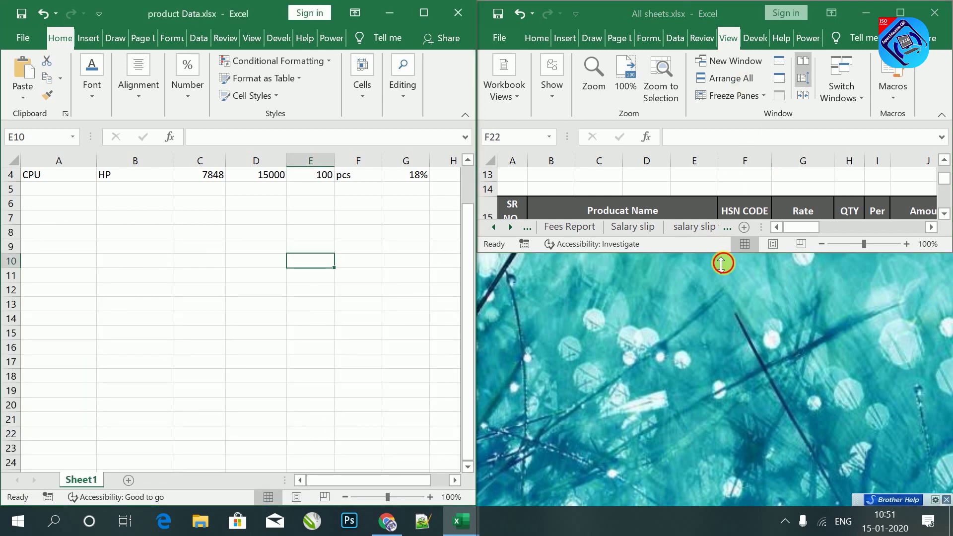
pyautogui.moveTo(718, 252); pyautogui.dragTo(735, 503)
pyautogui.scroll(4, 772, 232)
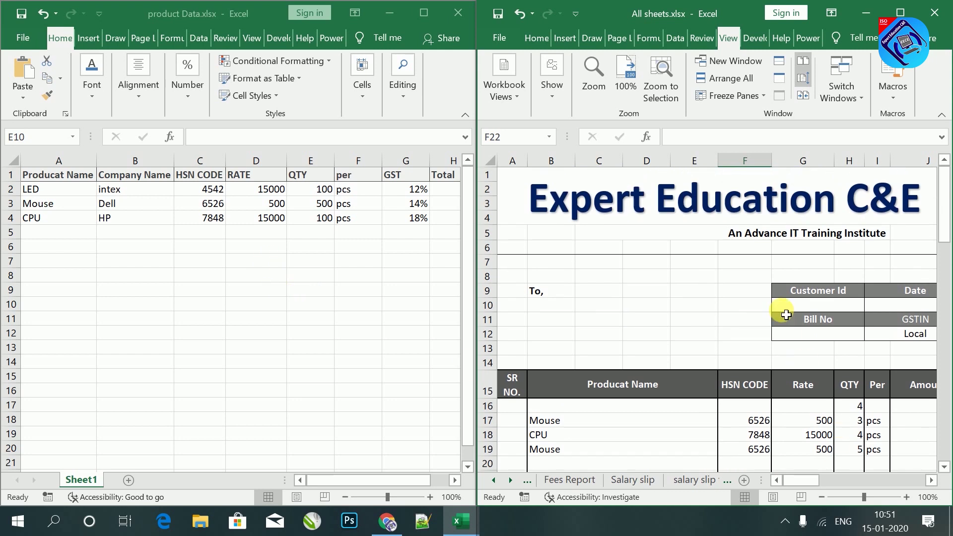
pyautogui.scroll(-1, 784, 315)
pyautogui.scroll(-2, 784, 314)
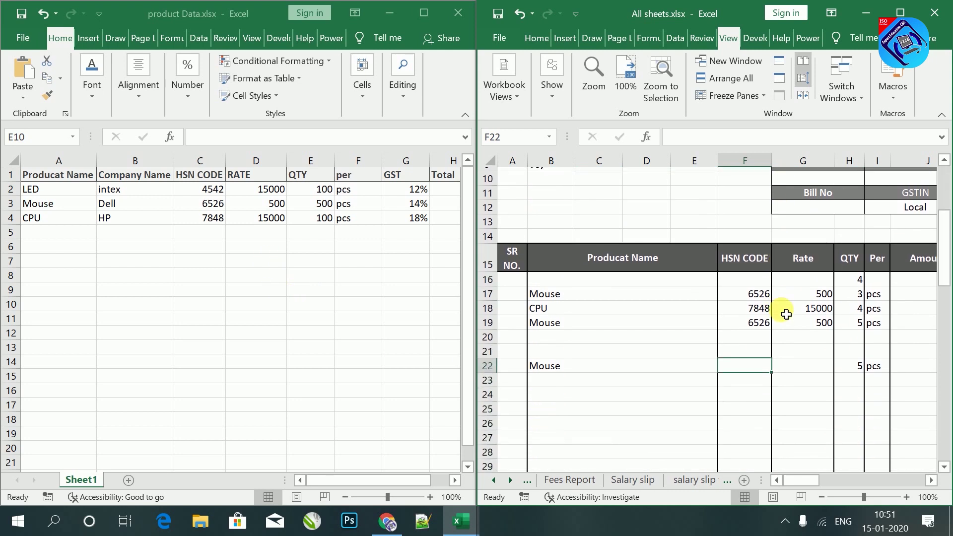
pyautogui.click(749, 404)
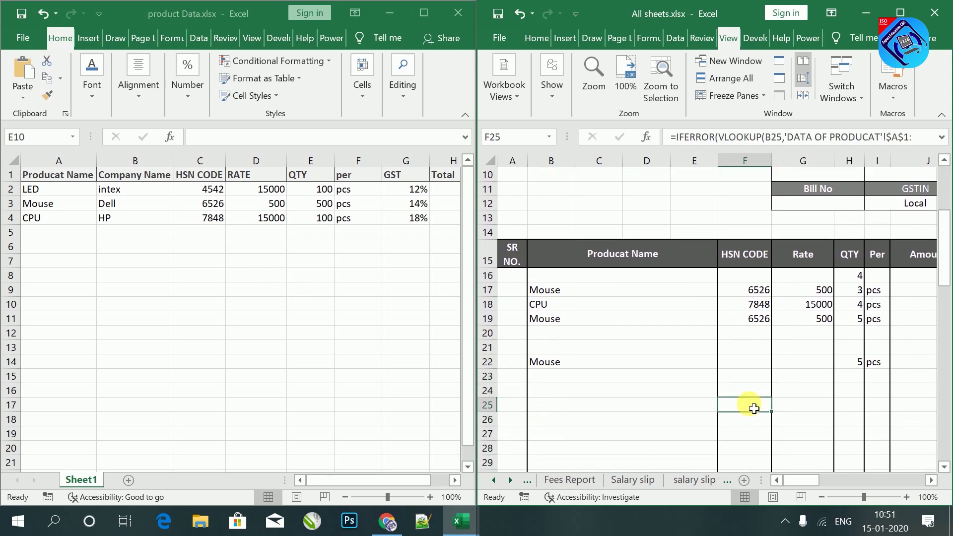
pyautogui.click(743, 367)
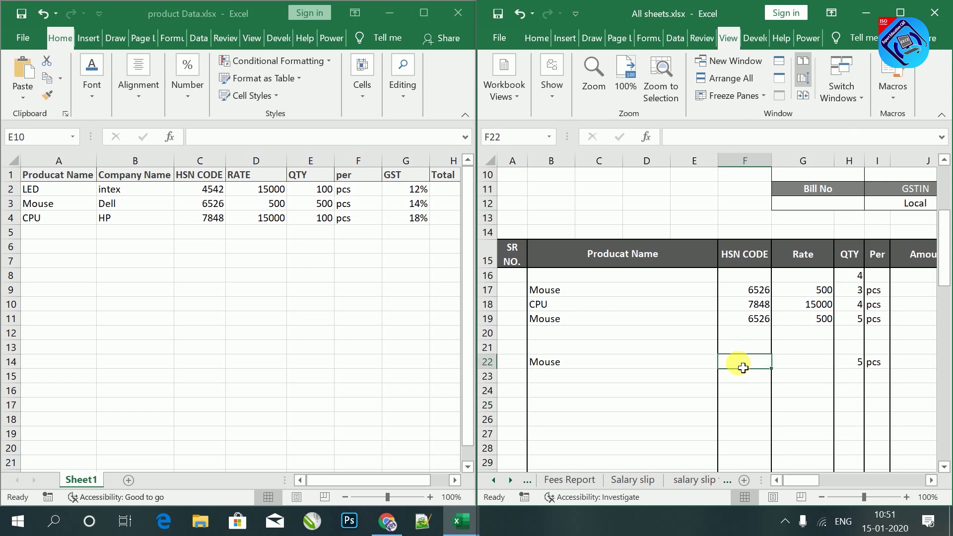
# Enter =VLOOKUP(B22,'[product Data.xlsx]Sheet1'!$A$1:$H$4,3,0) in F22, returning 6526 for Mouse.
pyautogui.write('=vlo')
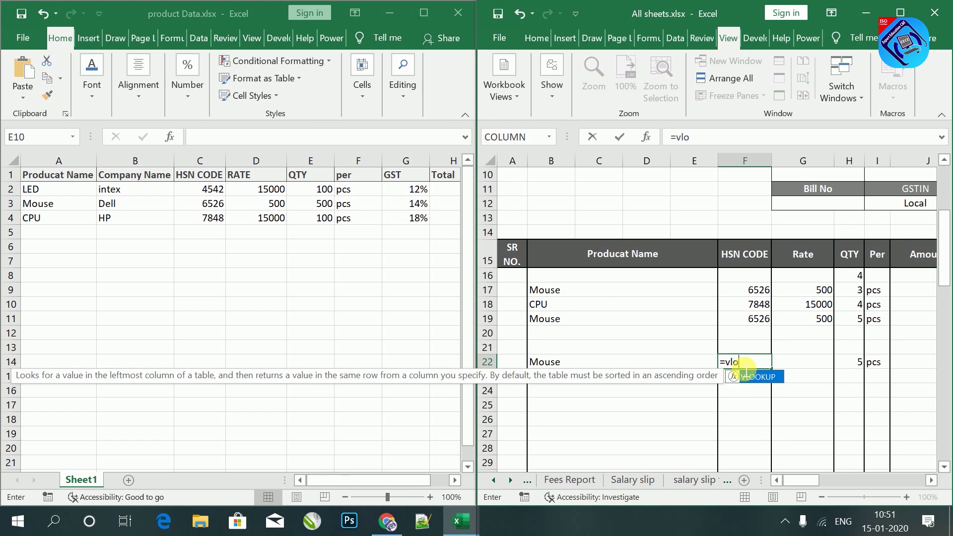
pyautogui.press('Tab')
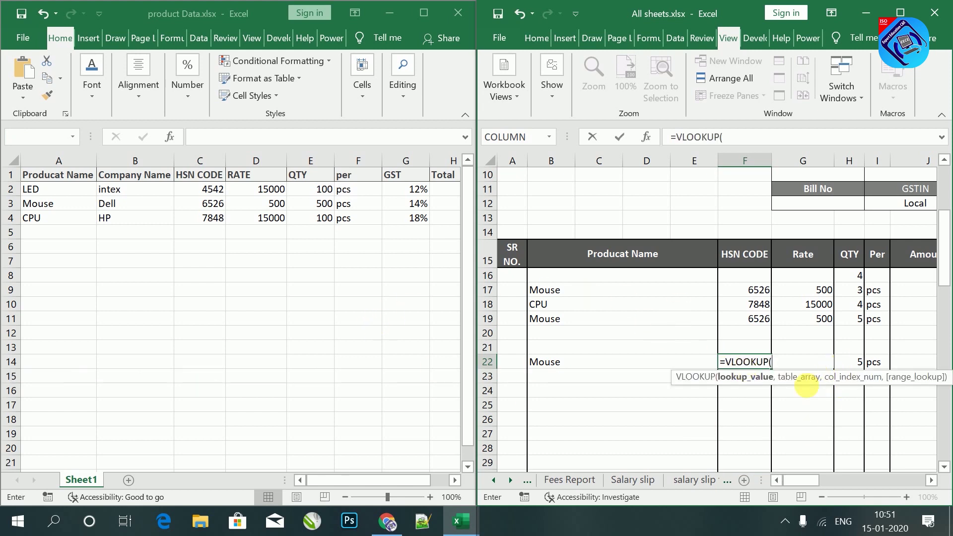
pyautogui.click(581, 368)
pyautogui.write(',')
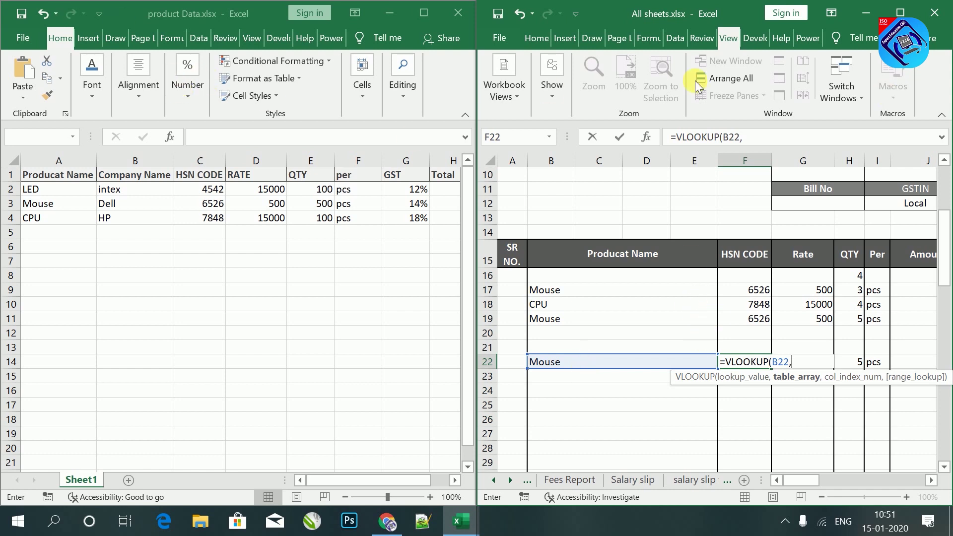
pyautogui.click(125, 234)
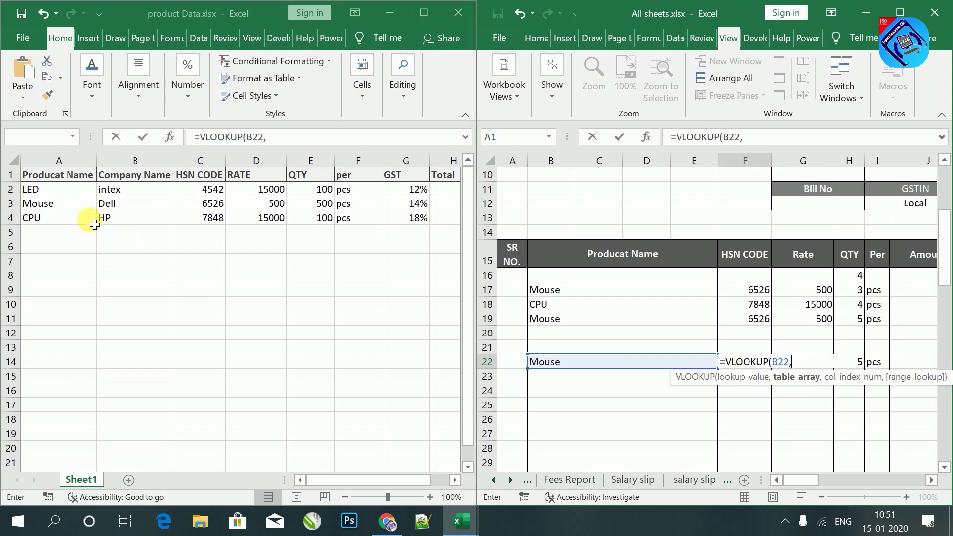
pyautogui.moveTo(38, 175)
pyautogui.mouseDown()
pyautogui.moveTo(357, 227)
pyautogui.moveTo(463, 221)
pyautogui.mouseUp()
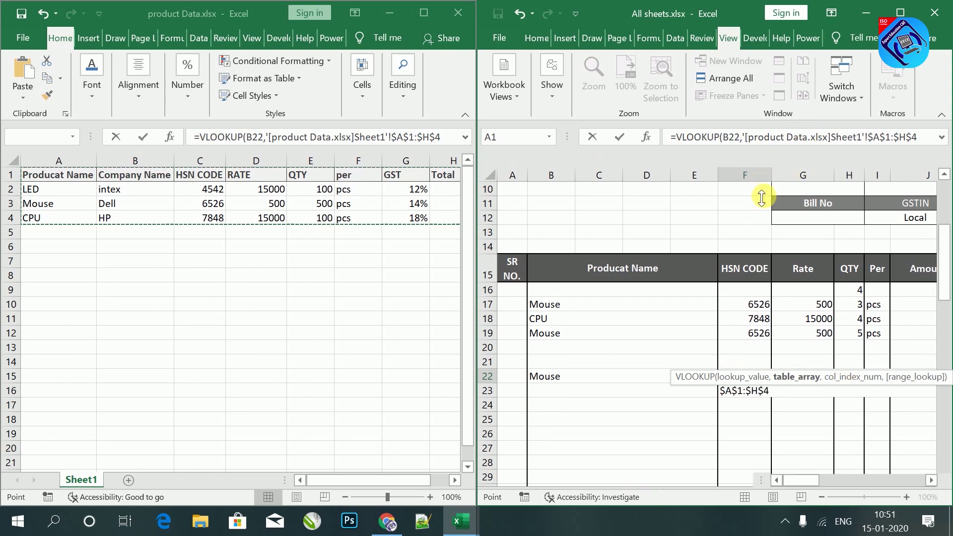
pyautogui.moveTo(760, 169); pyautogui.dragTo(770, 204)
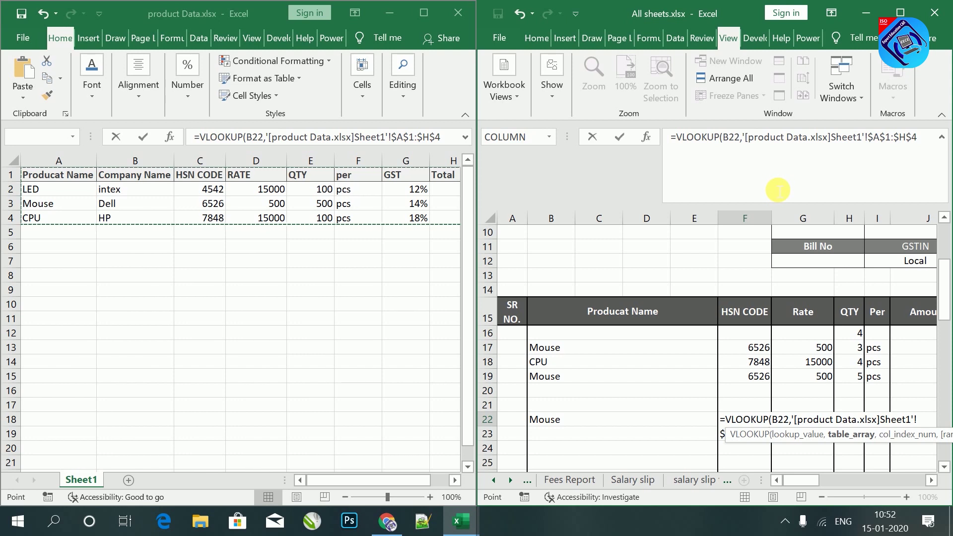
pyautogui.write(',')
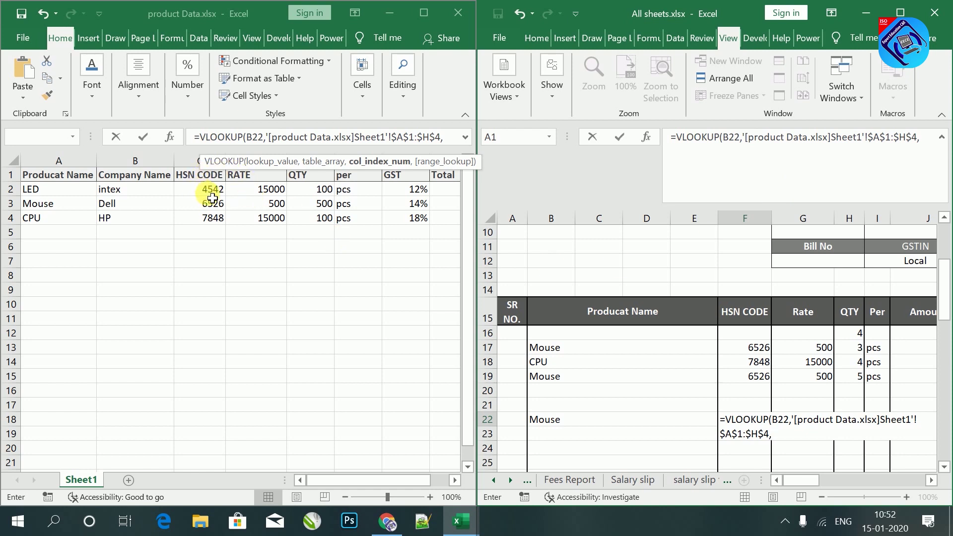
pyautogui.write('3,')
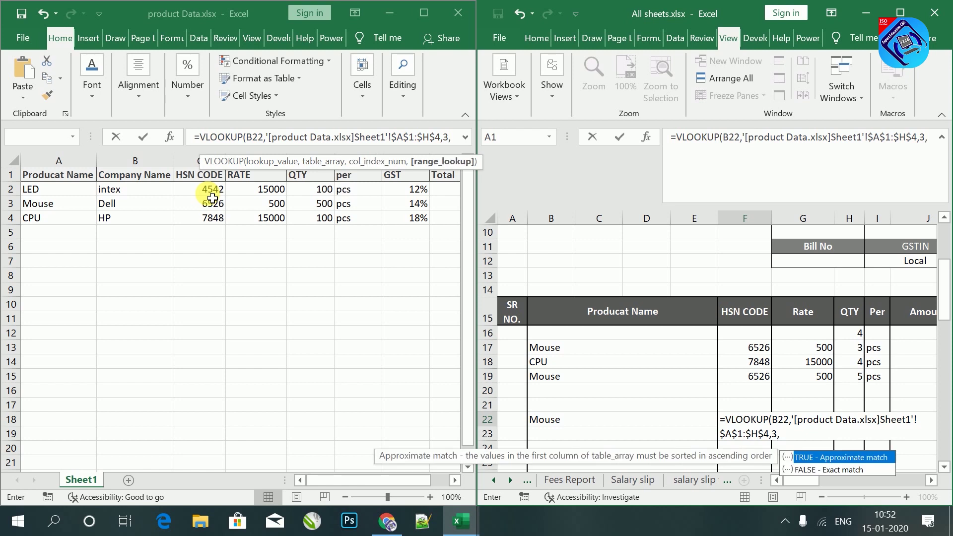
pyautogui.write('0')
pyautogui.write(')')
pyautogui.press('Return')
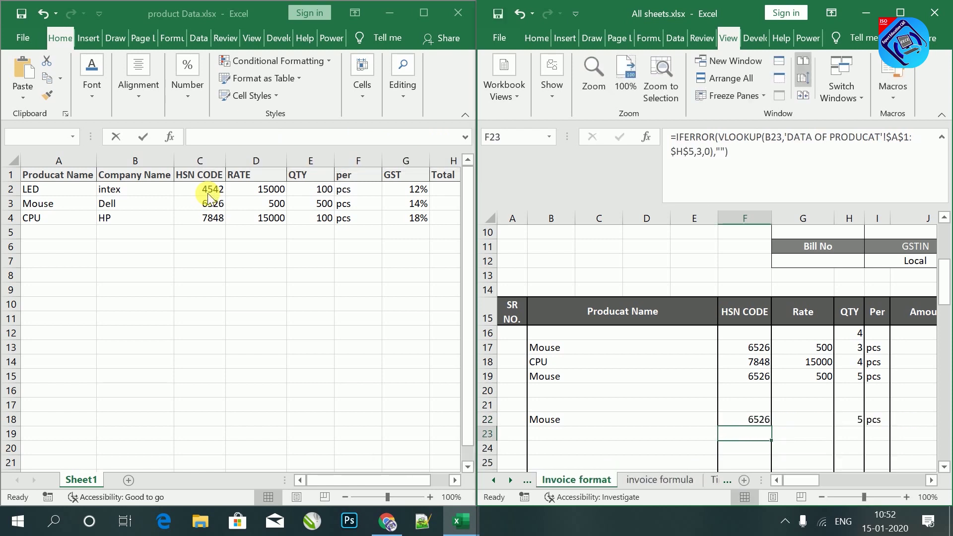
pyautogui.click(748, 419)
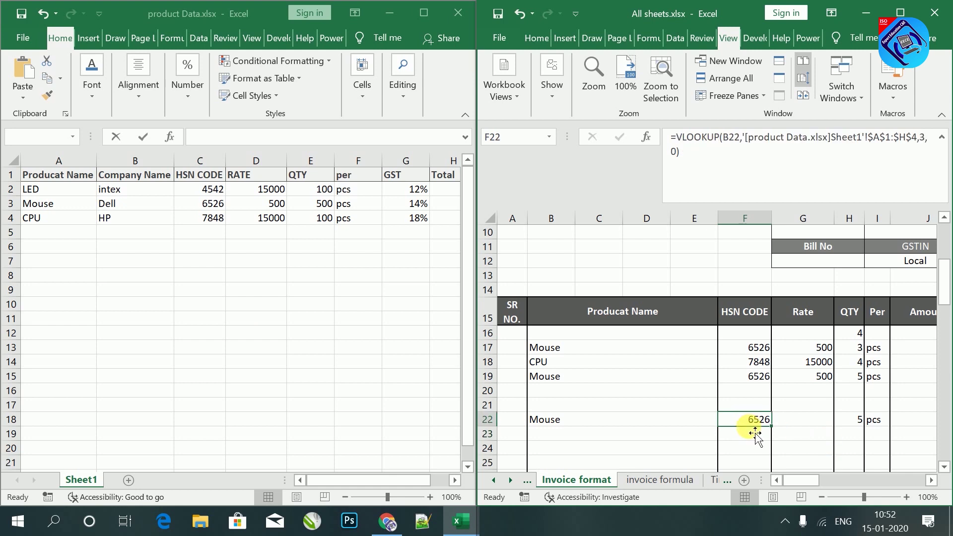
# Enter =VLOOKUP(B22,'[product Data.xlsx]Sheet1'!$A$1:$H$4,4,0) in G22 so Mouse's rate shows 500.
pyautogui.click(811, 421)
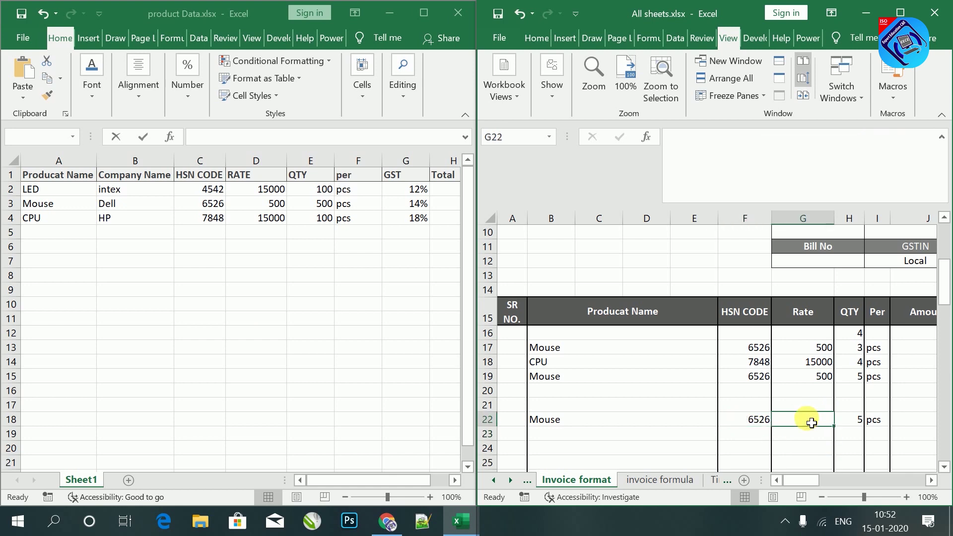
pyautogui.write('=vl')
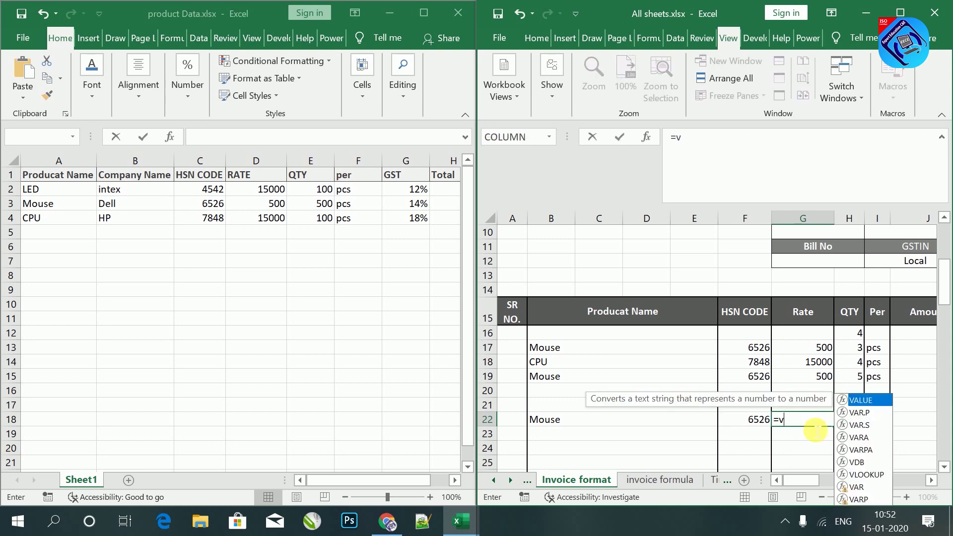
pyautogui.doubleClick(816, 434)
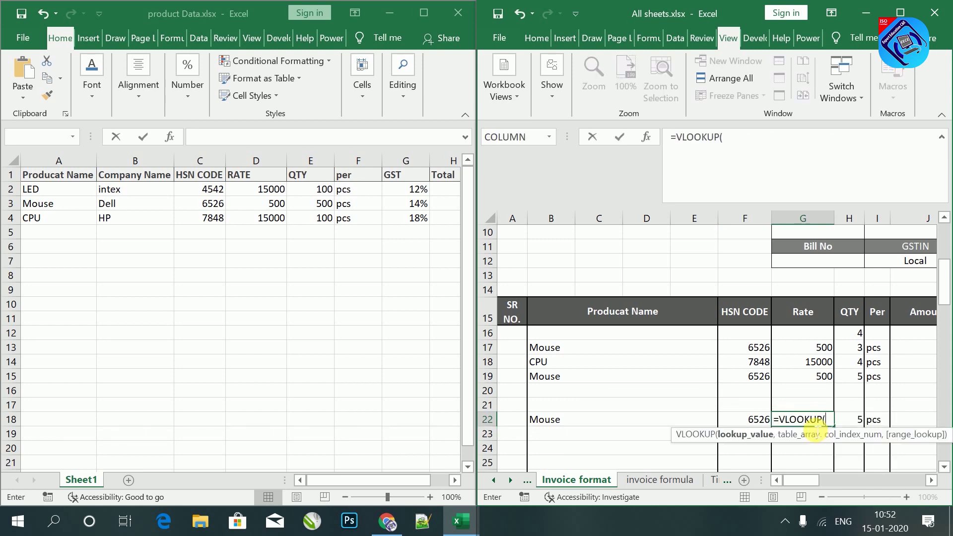
pyautogui.click(567, 426)
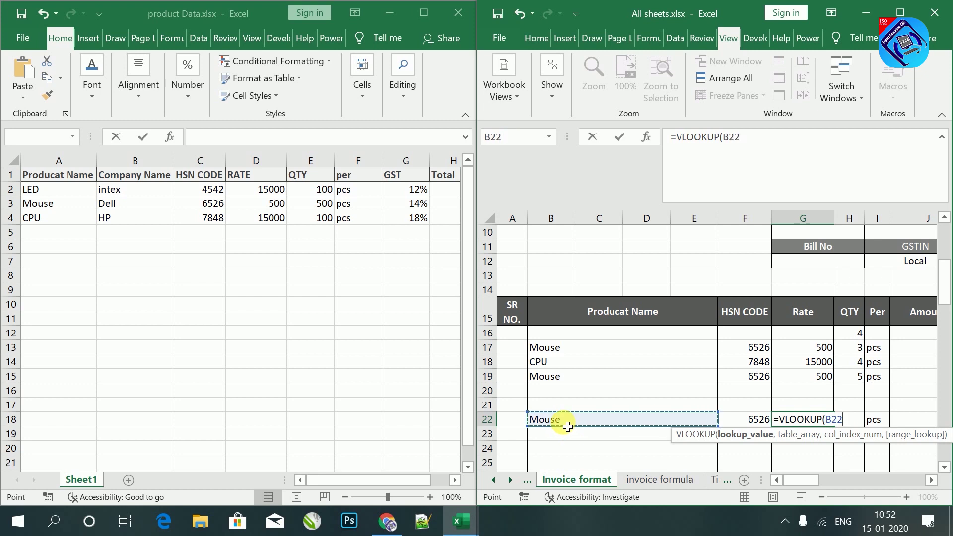
pyautogui.write(',')
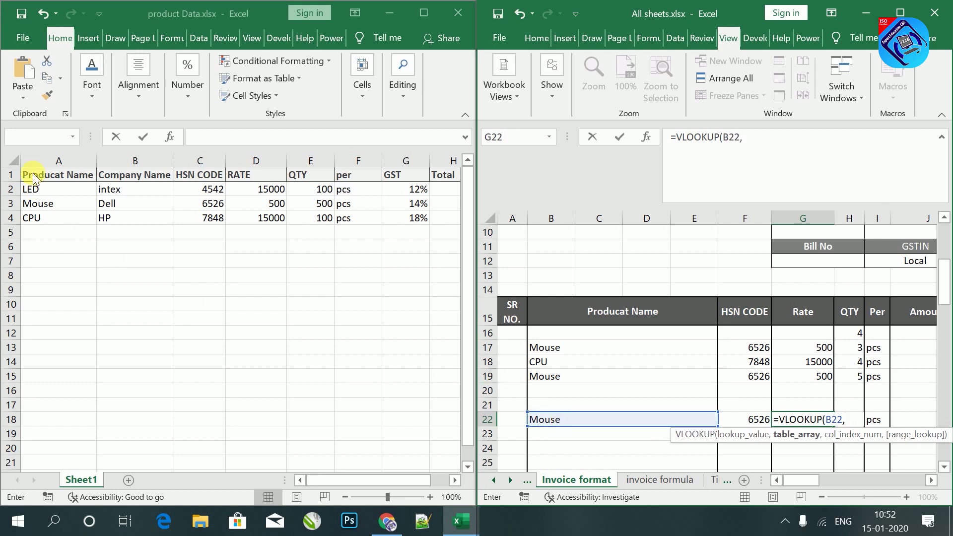
pyautogui.moveTo(36, 175); pyautogui.dragTo(453, 221)
pyautogui.write(',')
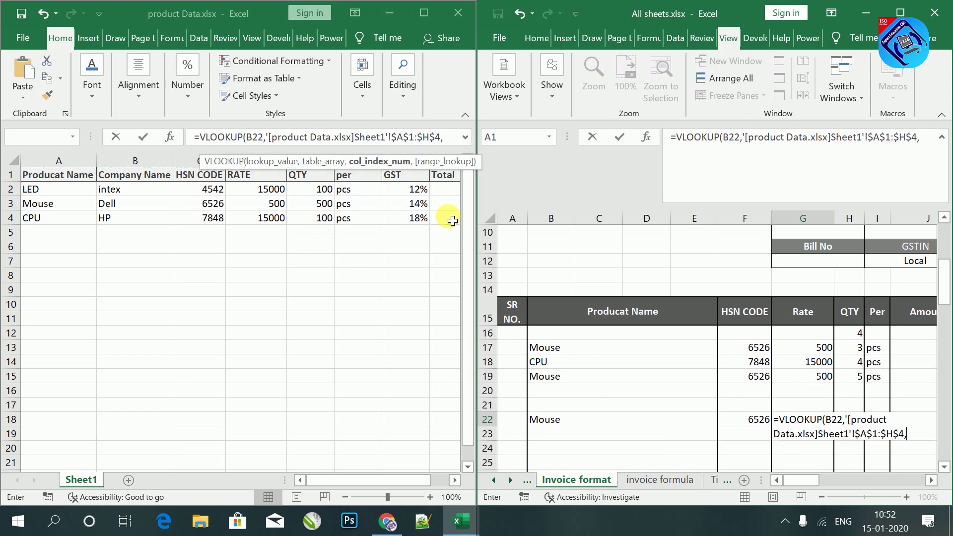
pyautogui.write('4,0)')
pyautogui.press('Return')
pyautogui.press('Up')
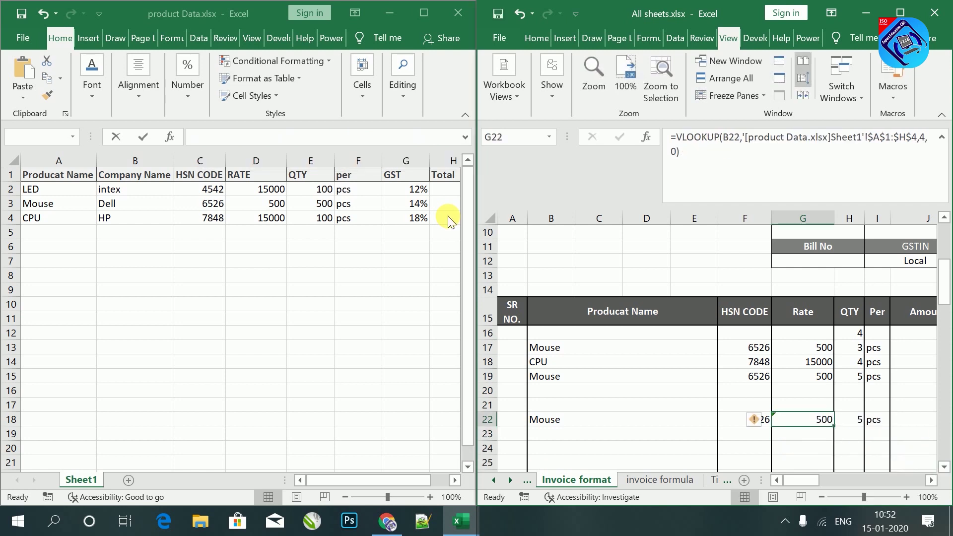